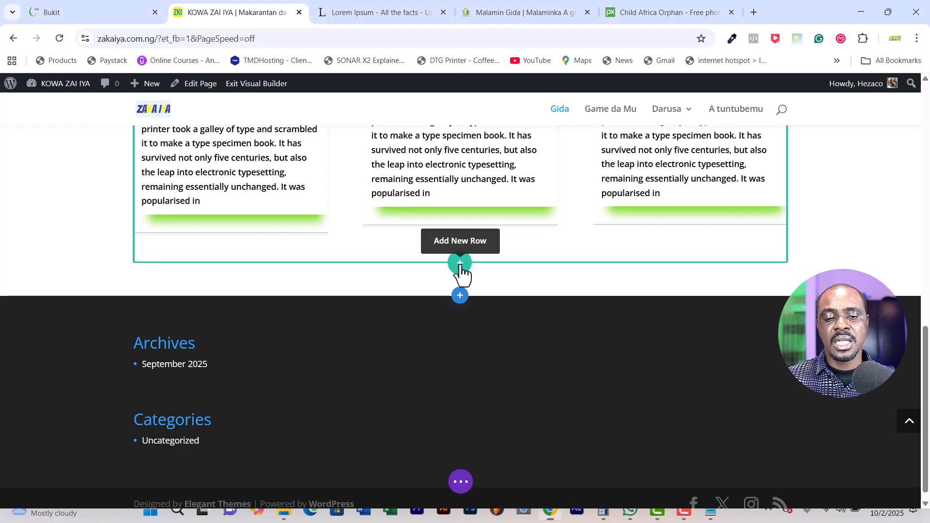
# Step: Add a single-column row below the three text columns and insert a Divider module into it
pyautogui.click(460, 265)
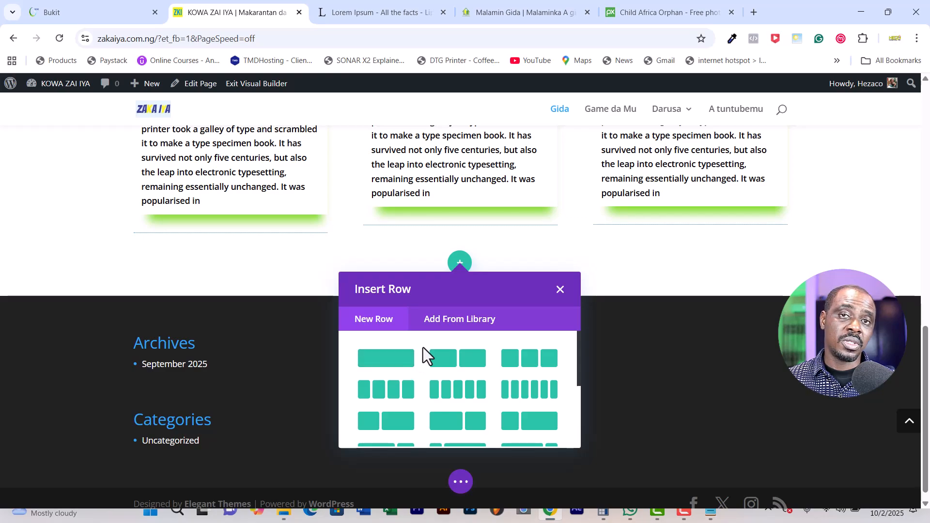
pyautogui.click(383, 368)
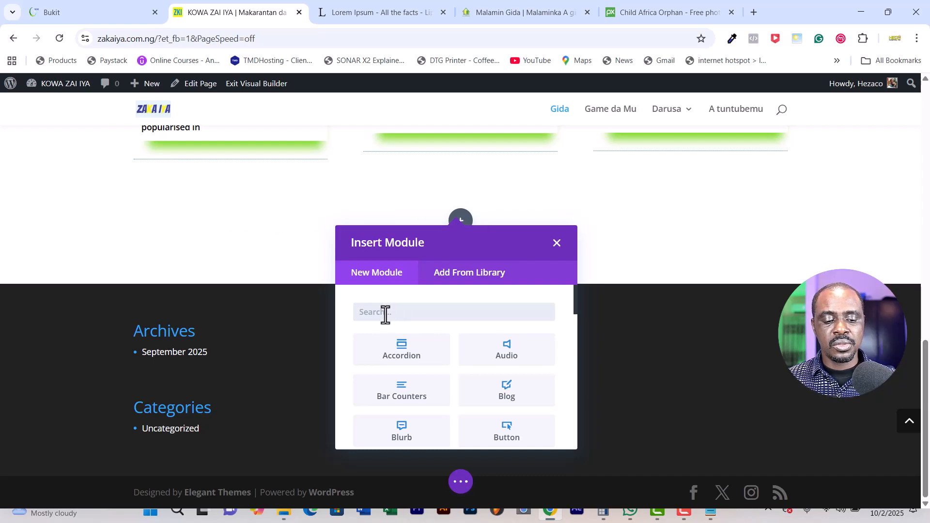
pyautogui.write('div')
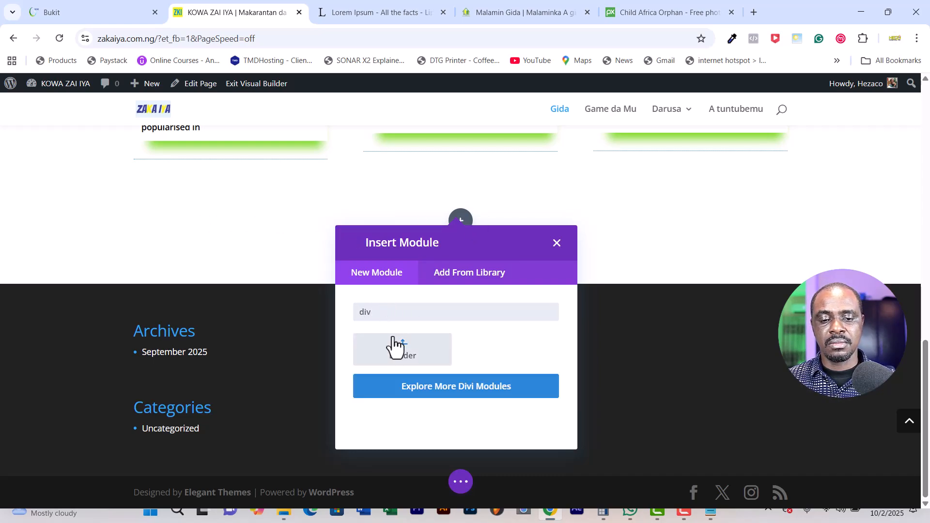
pyautogui.click(397, 347)
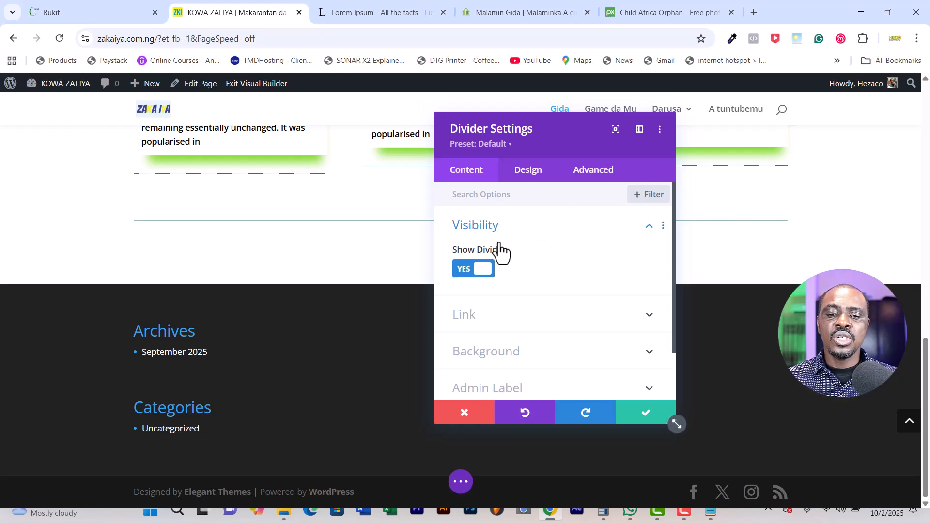
# Step: Try a much thicker line by raising the new divider's weight in its sizing options to at least 13px
pyautogui.click(528, 183)
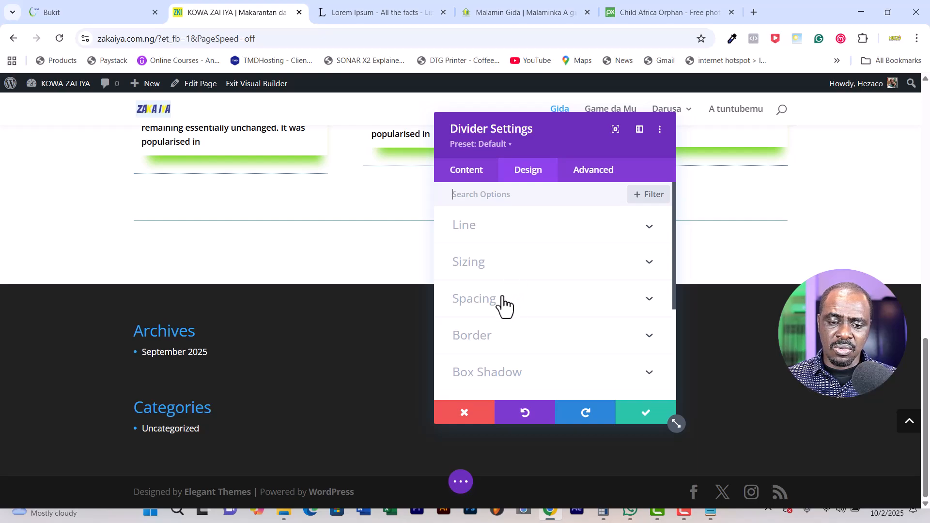
pyautogui.click(506, 266)
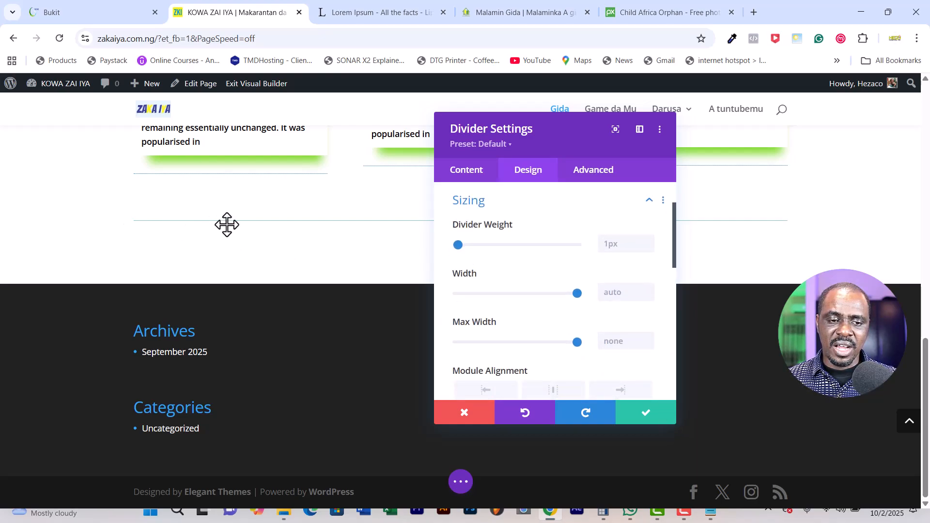
pyautogui.click(649, 240)
pyautogui.click(650, 240)
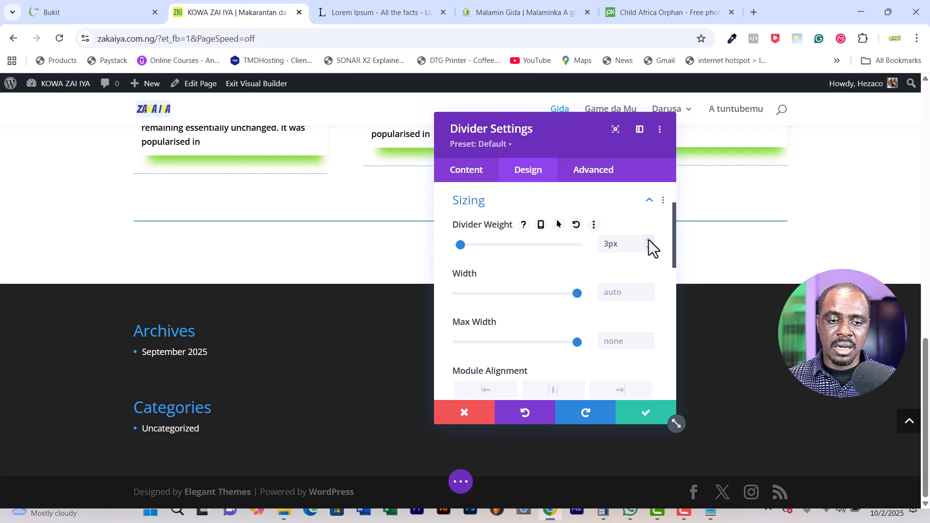
pyautogui.click(649, 240)
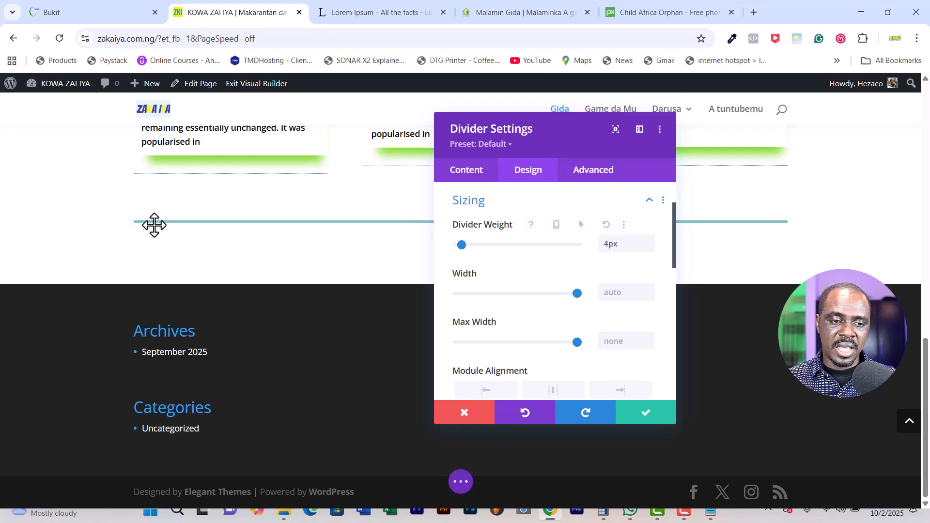
pyautogui.click(647, 239)
pyautogui.click(647, 240)
pyautogui.click(646, 239)
pyautogui.click(647, 240)
pyautogui.click(647, 240)
pyautogui.click(647, 239)
pyautogui.click(647, 239)
pyautogui.click(647, 239)
pyautogui.click(647, 239)
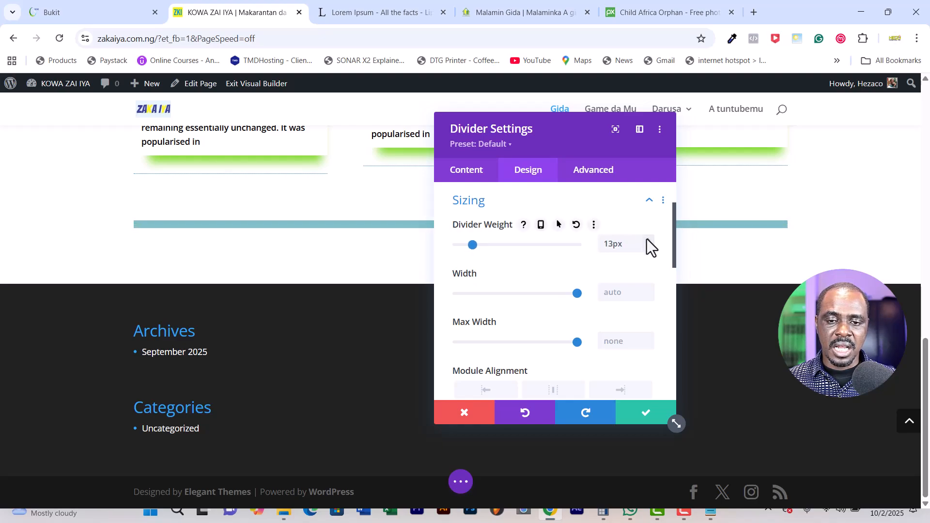
pyautogui.click(647, 239)
pyautogui.click(647, 240)
# Step: Lower the divider weight to 6px
pyautogui.click(648, 248)
pyautogui.click(648, 248)
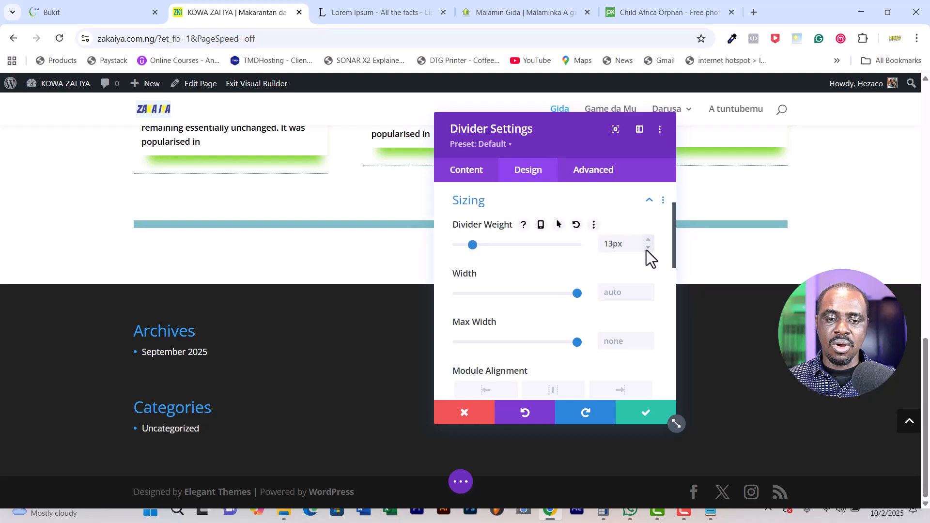
pyautogui.click(648, 247)
pyautogui.click(648, 248)
pyautogui.click(647, 247)
pyautogui.click(648, 248)
pyautogui.click(647, 248)
pyautogui.click(647, 248)
pyautogui.click(648, 248)
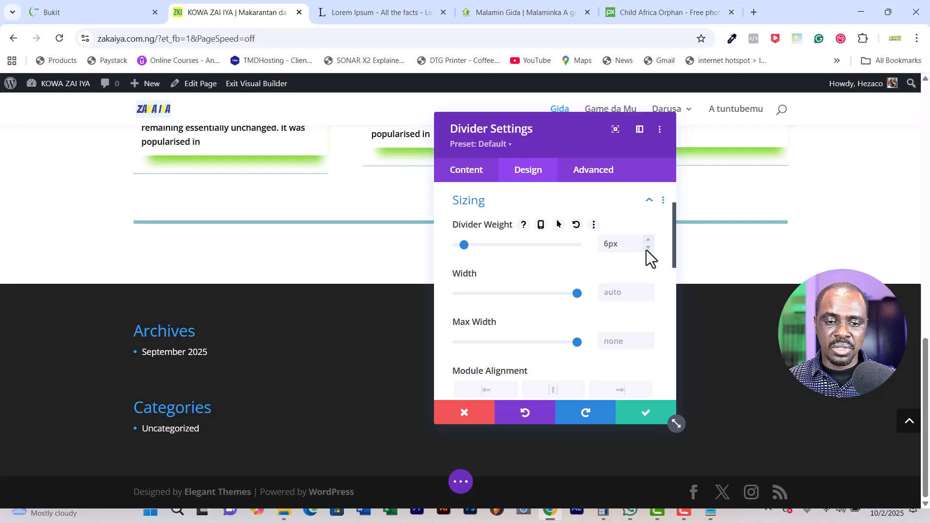
# Step: Set the divider's line style to Dotted
pyautogui.scroll(2, 538, 272)
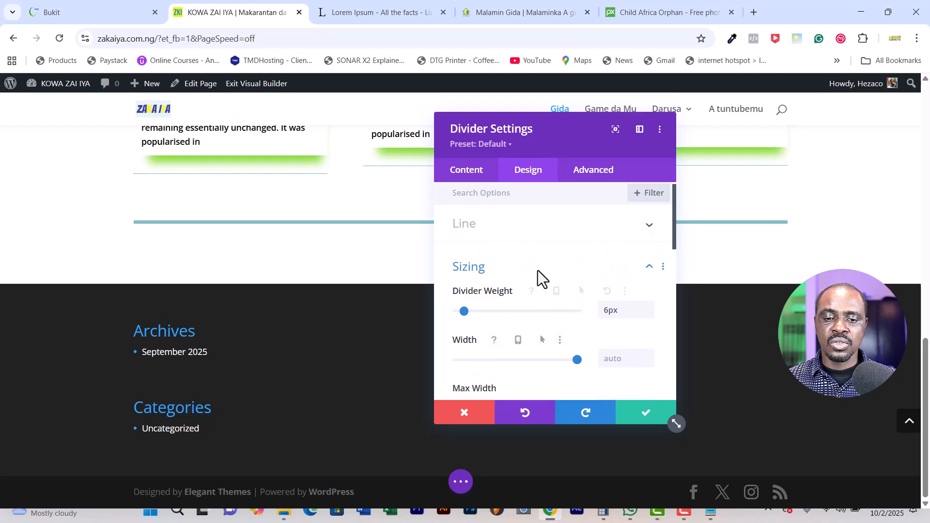
pyautogui.click(477, 228)
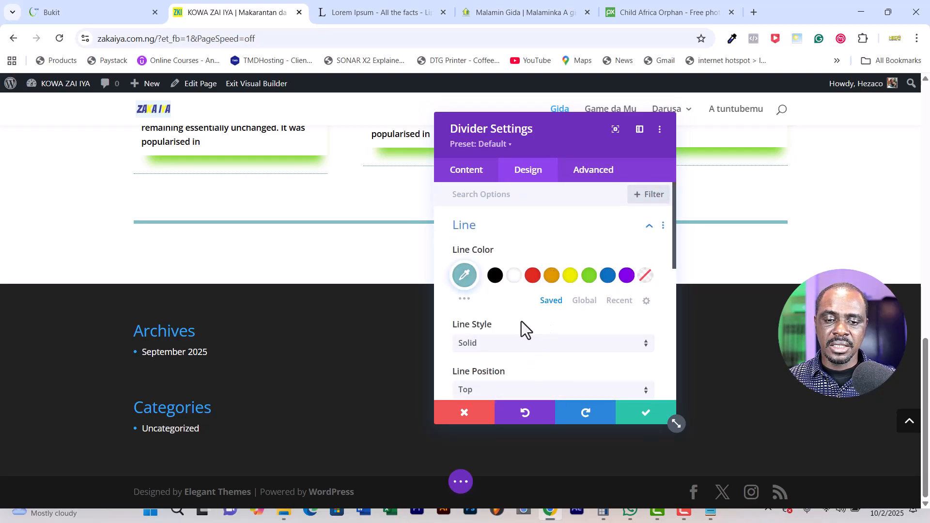
pyautogui.scroll(-1, 522, 320)
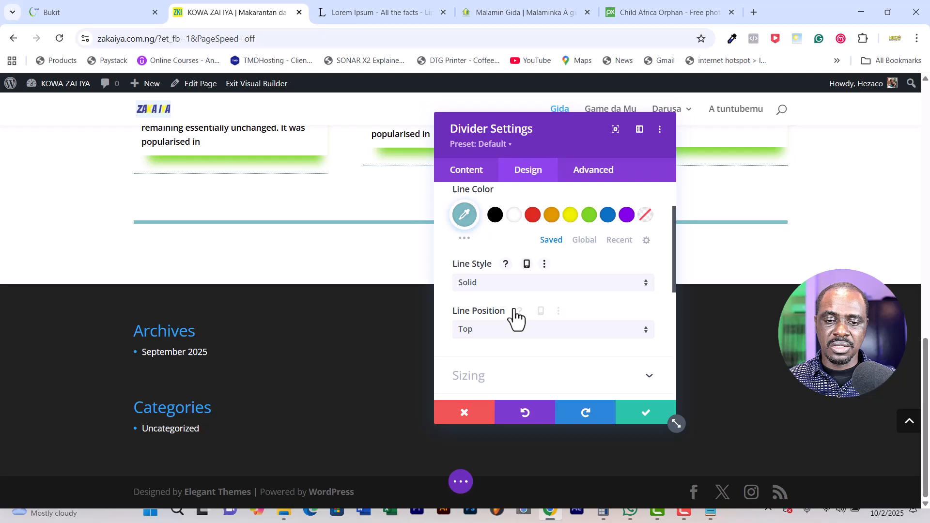
pyautogui.click(499, 287)
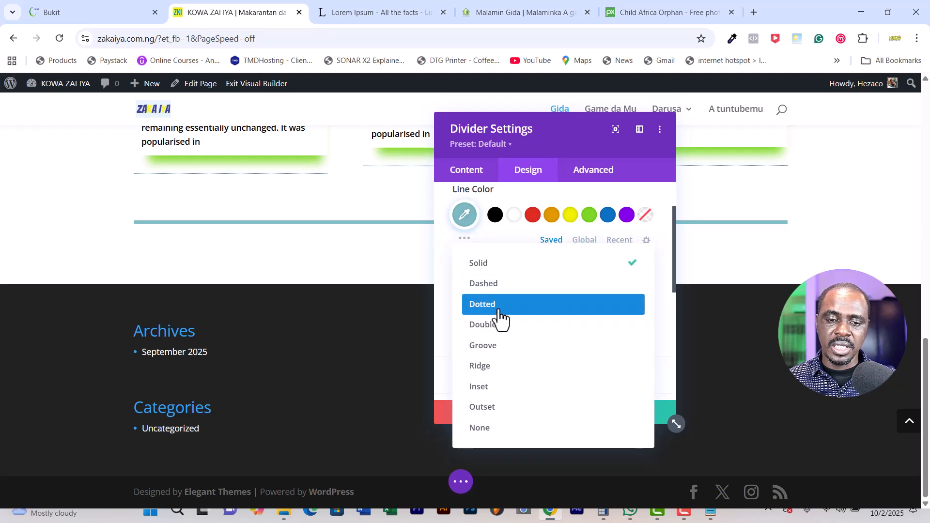
pyautogui.click(499, 305)
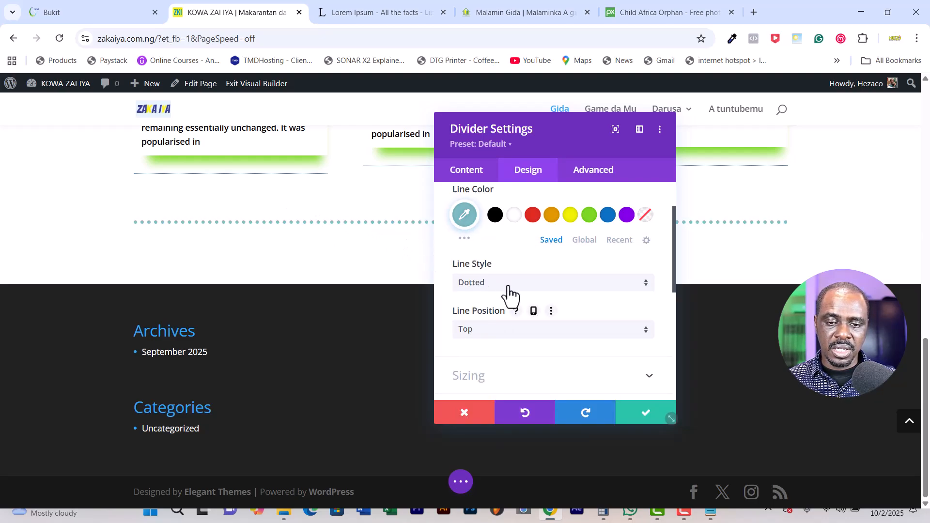
# Step: Try the Dashed, Double and Groove line styles on the divider, and switch back to Dotted
pyautogui.click(513, 290)
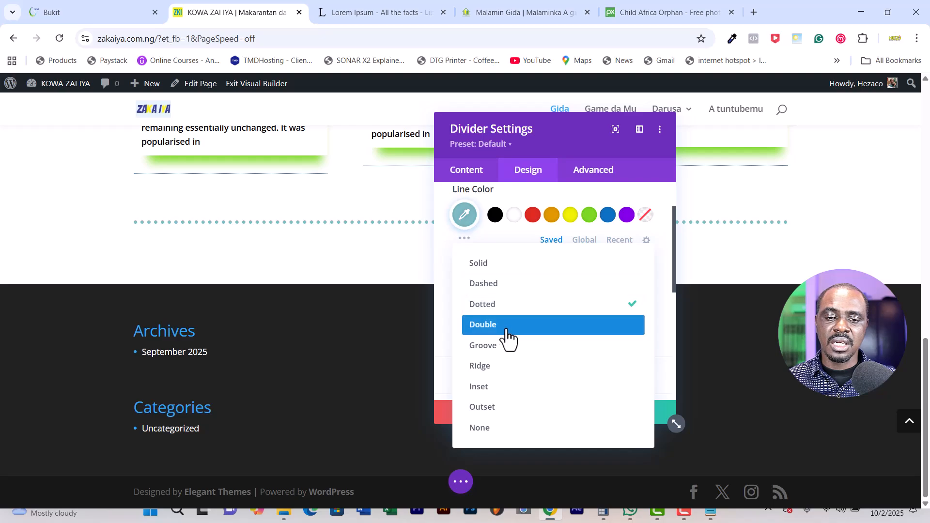
pyautogui.click(503, 290)
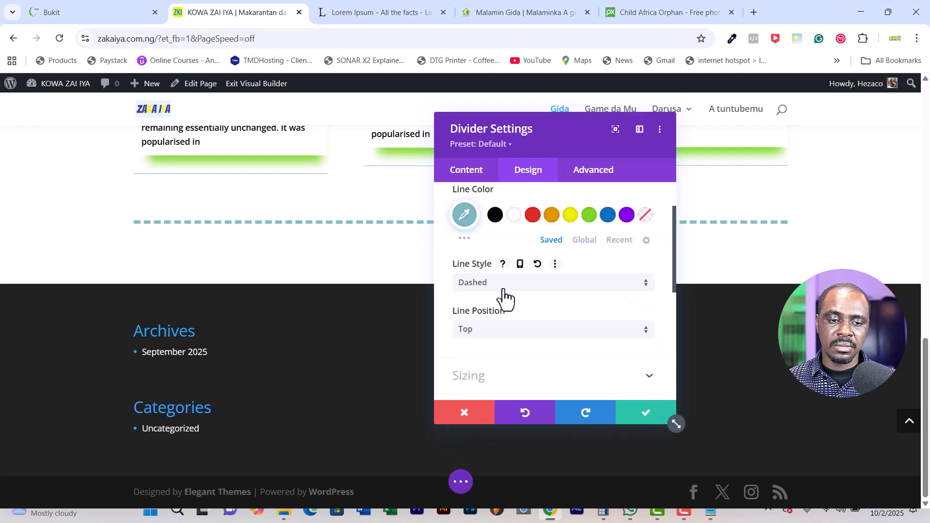
pyautogui.click(528, 289)
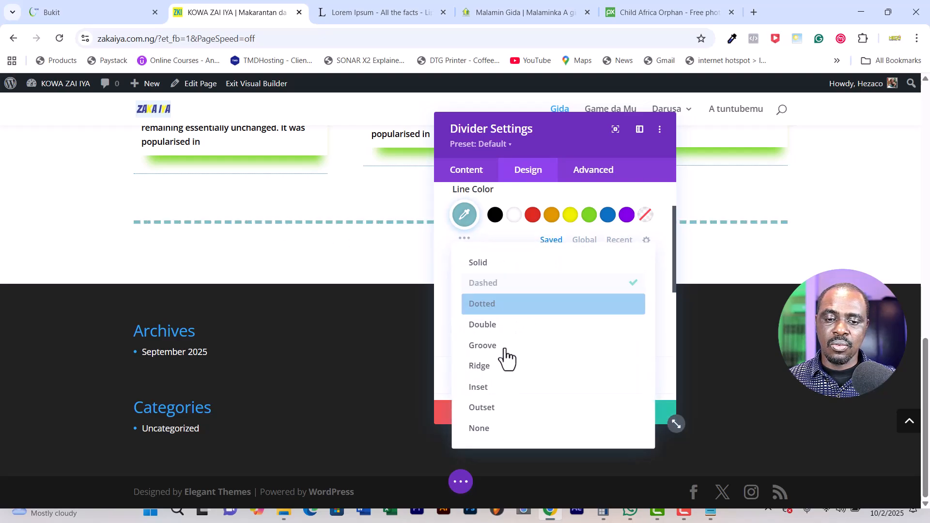
pyautogui.click(514, 328)
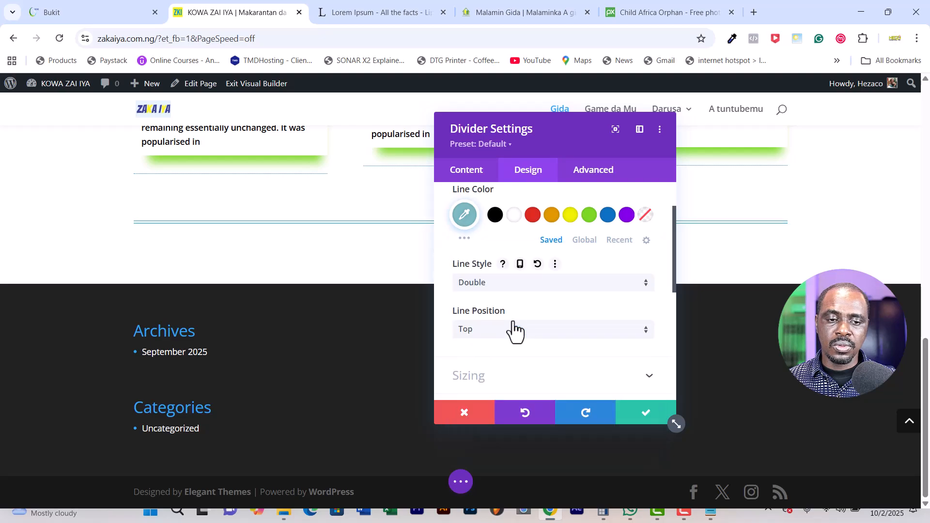
pyautogui.click(523, 287)
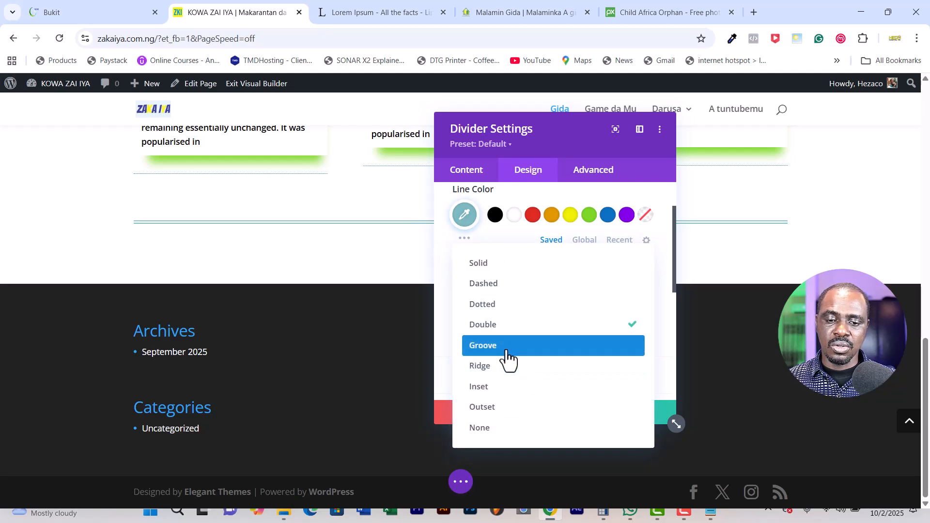
pyautogui.click(506, 346)
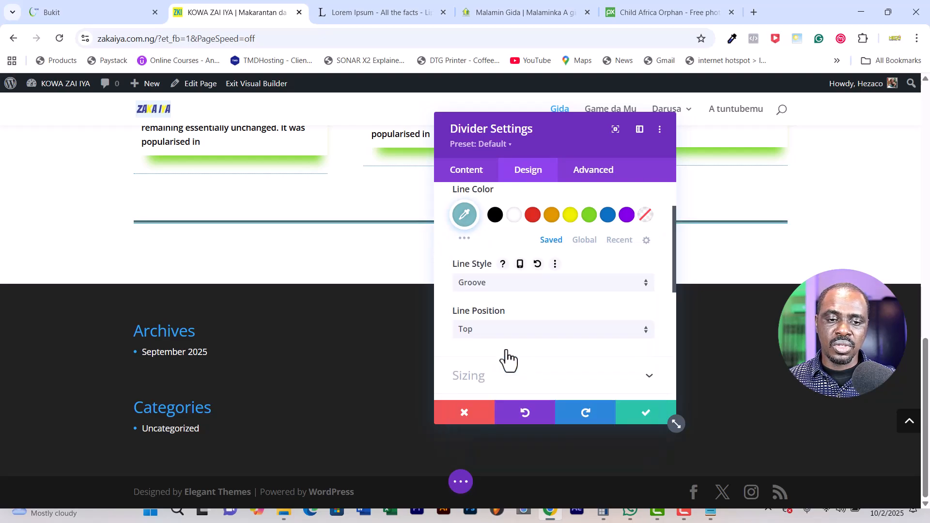
pyautogui.click(506, 286)
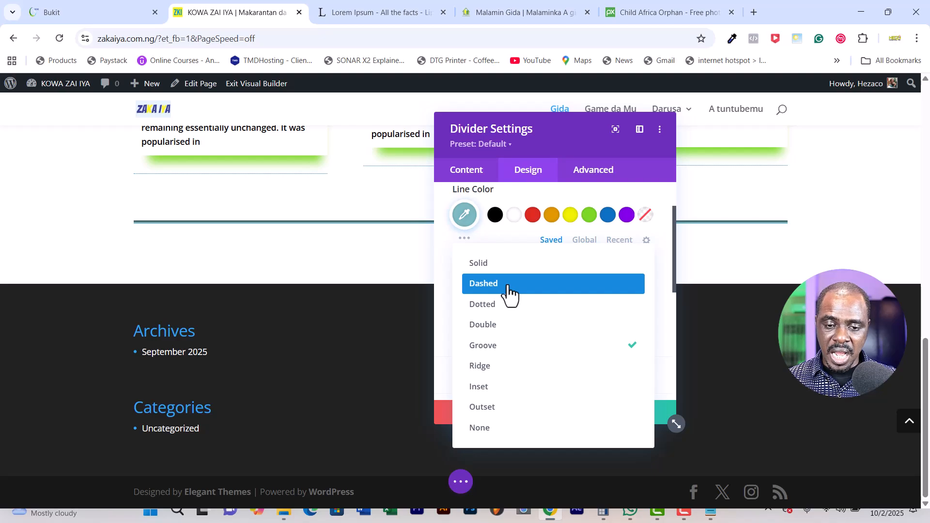
pyautogui.click(505, 305)
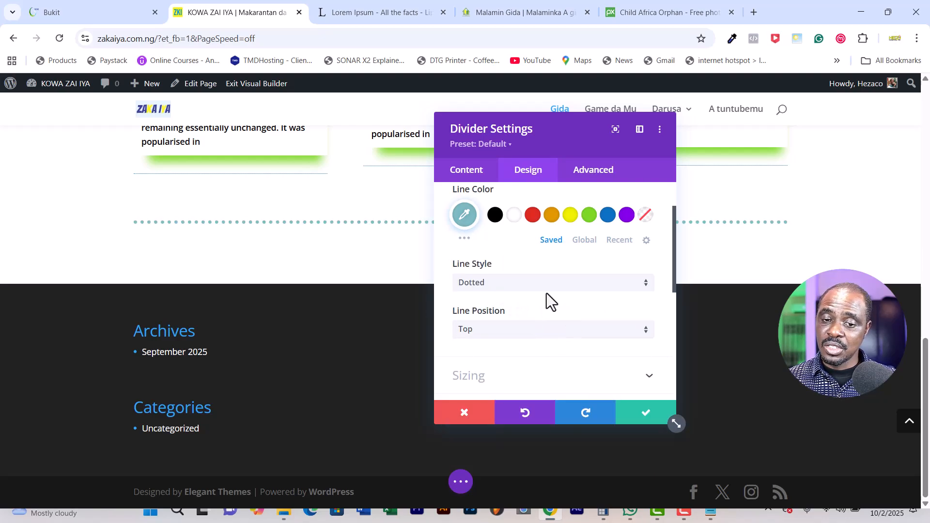
# Step: Reduce the dotted divider's weight to 3px in its sizing options
pyautogui.scroll(-3, 547, 293)
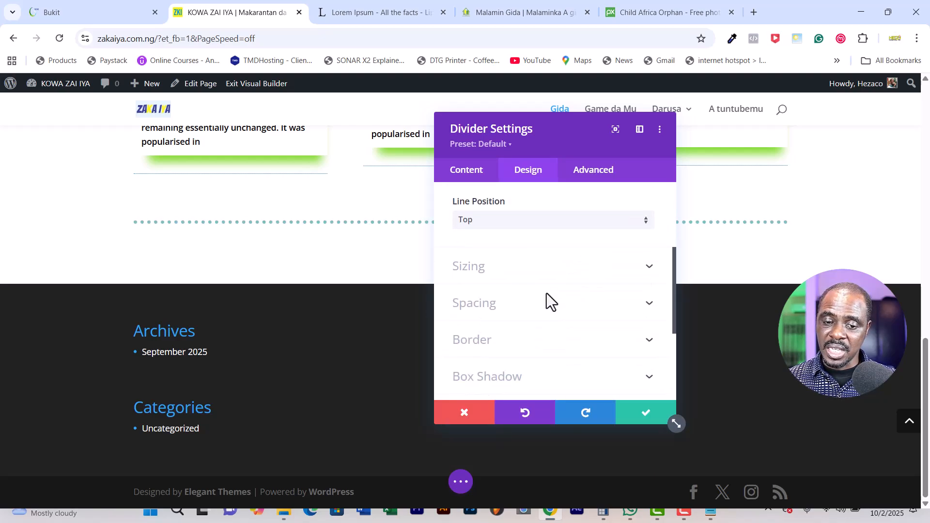
pyautogui.click(530, 257)
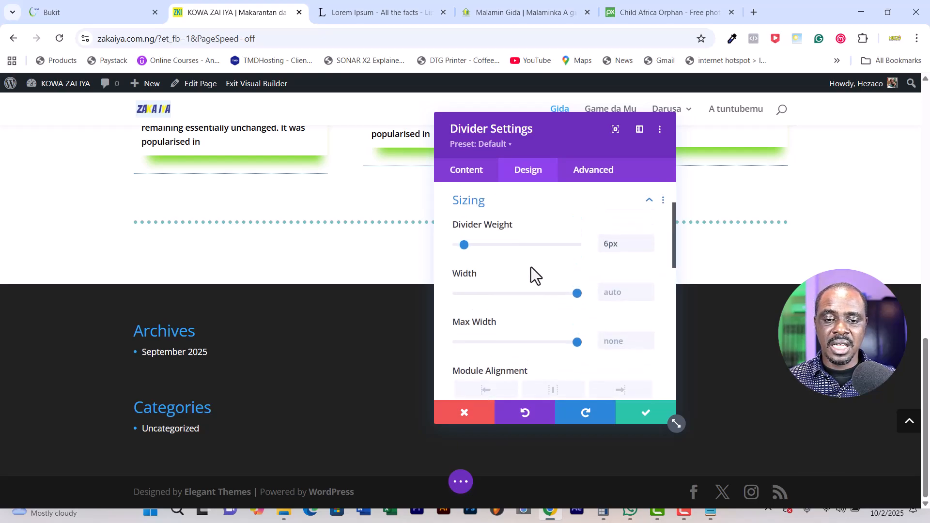
pyautogui.click(649, 246)
pyautogui.click(650, 246)
pyautogui.click(649, 246)
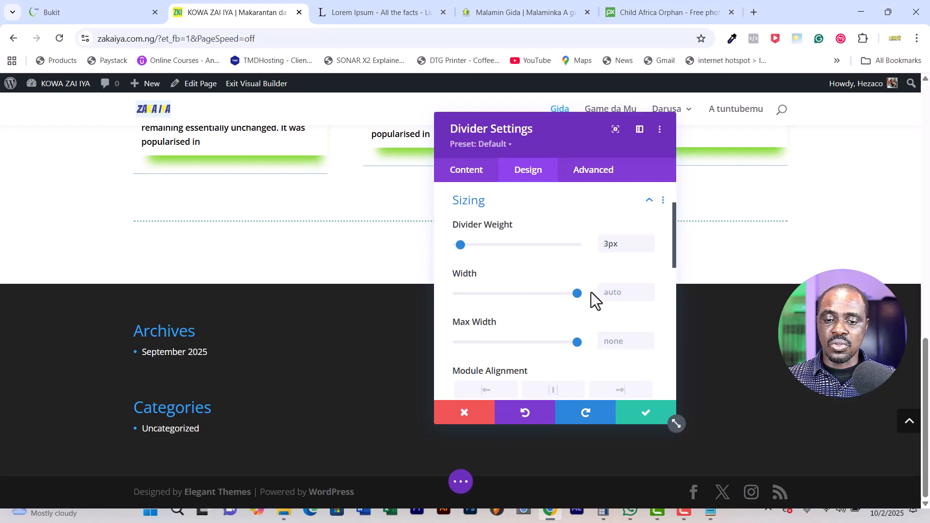
# Step: Try a short centered divider by setting its width to 21% and its module alignment to center
pyautogui.moveTo(579, 295); pyautogui.dragTo(481, 304)
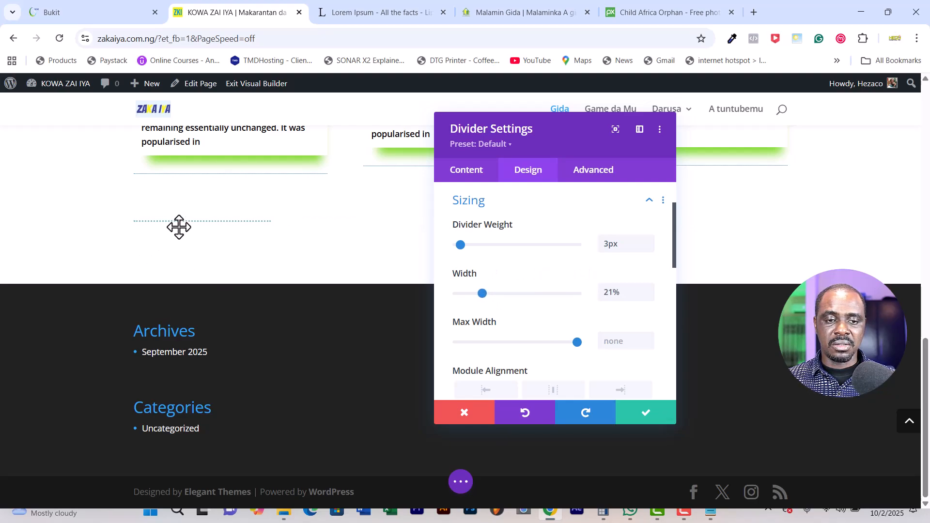
pyautogui.moveTo(552, 126); pyautogui.dragTo(747, 143)
pyautogui.moveTo(733, 189); pyautogui.dragTo(771, 95)
pyautogui.scroll(-3, 774, 291)
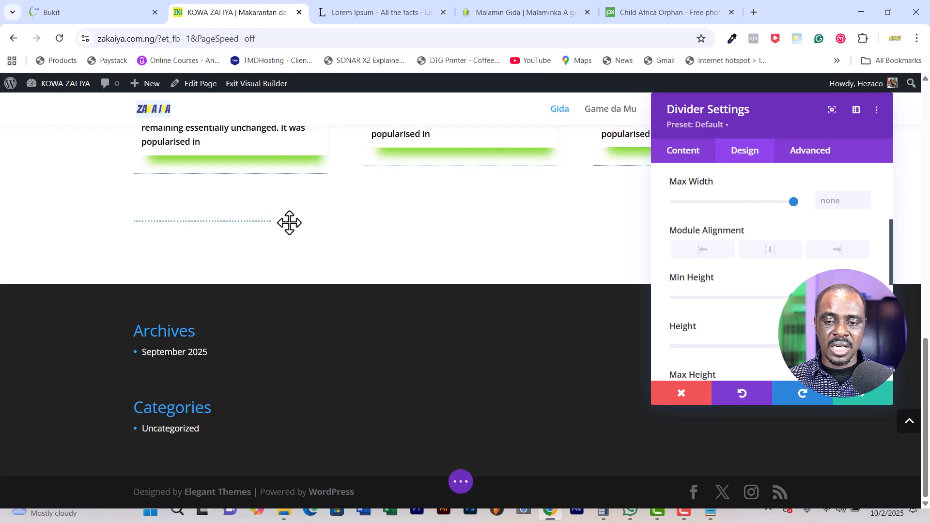
pyautogui.click(767, 257)
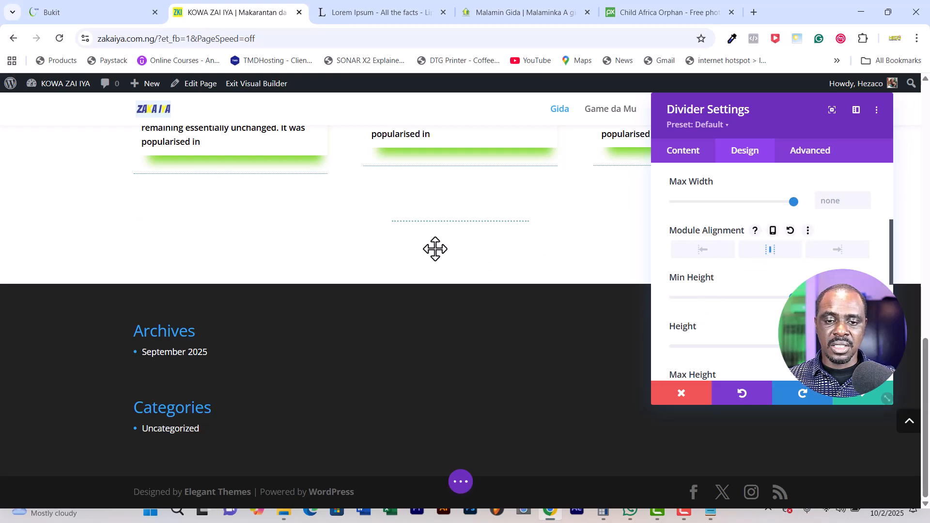
# Step: Set the divider's module alignment to right and its width to 100%
pyautogui.click(823, 258)
pyautogui.moveTo(773, 114); pyautogui.dragTo(705, 112)
pyautogui.scroll(3, 688, 297)
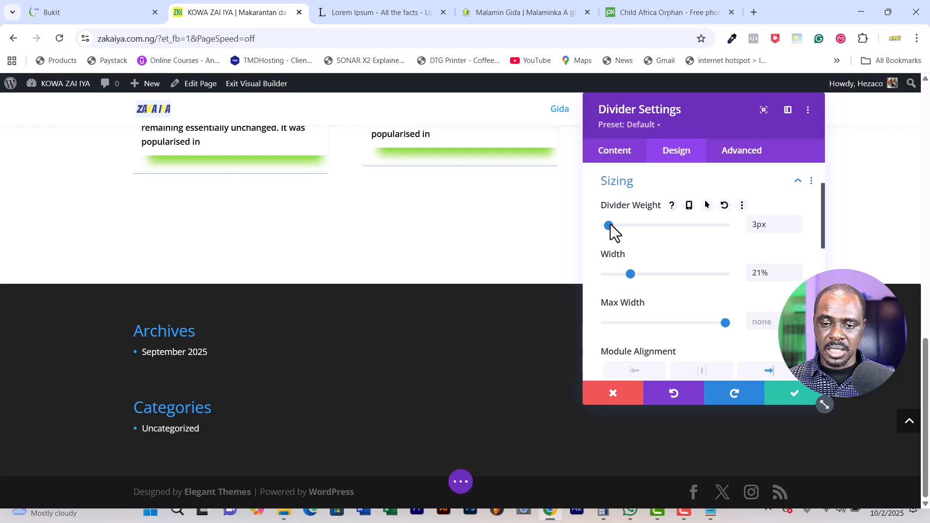
pyautogui.moveTo(631, 275); pyautogui.dragTo(741, 268)
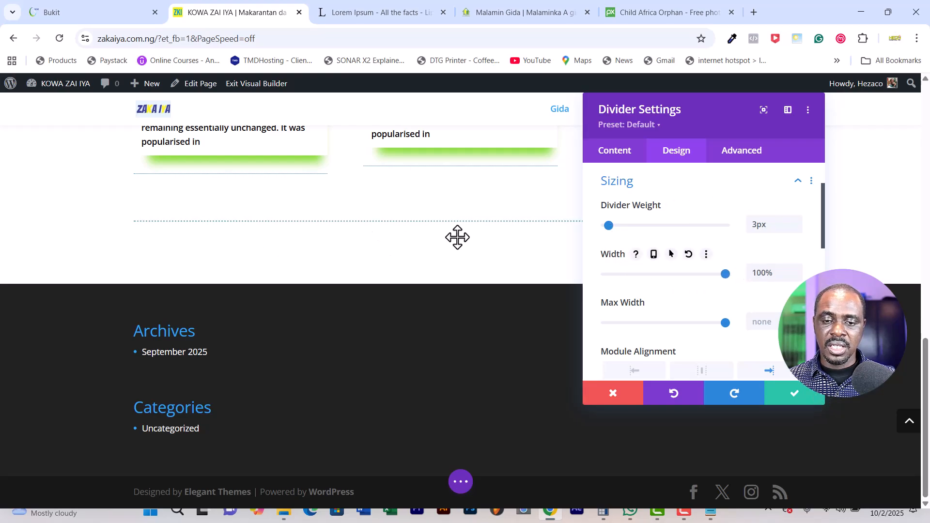
pyautogui.moveTo(686, 112); pyautogui.dragTo(577, 151)
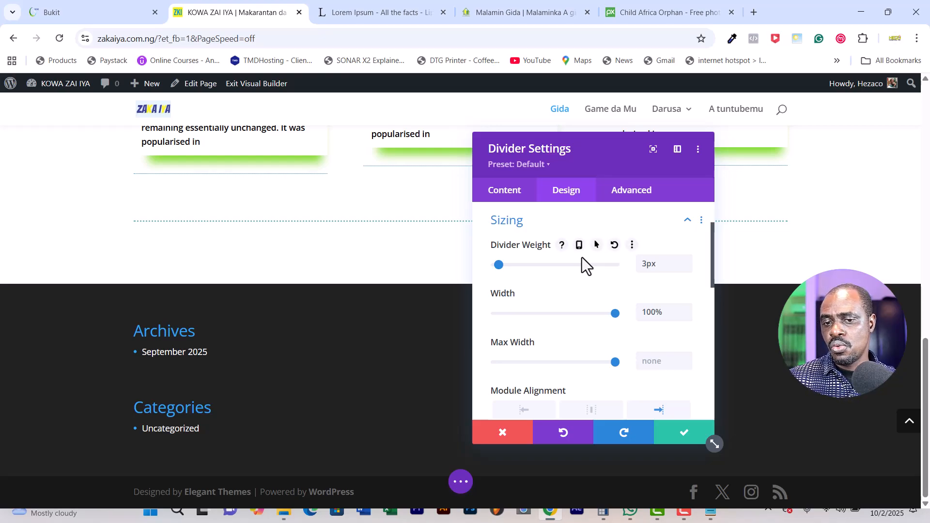
pyautogui.scroll(-6, 578, 293)
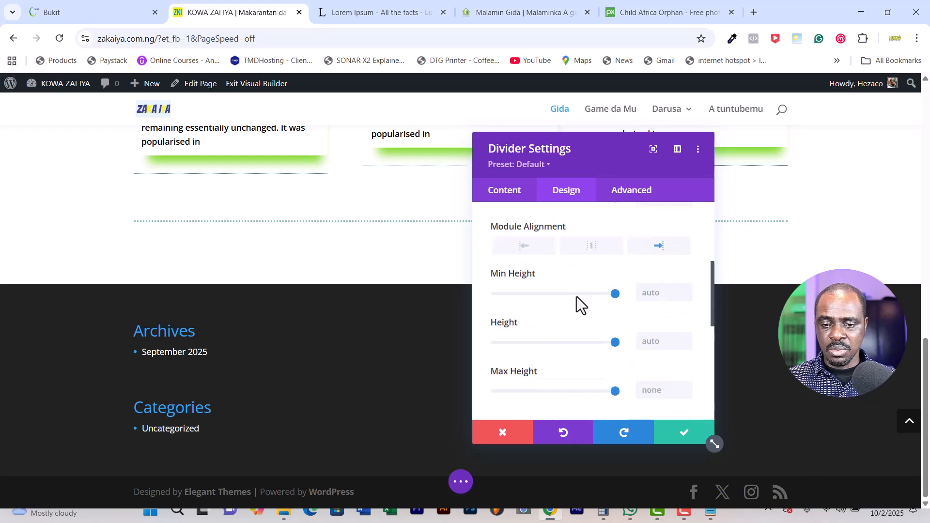
pyautogui.scroll(-3, 576, 307)
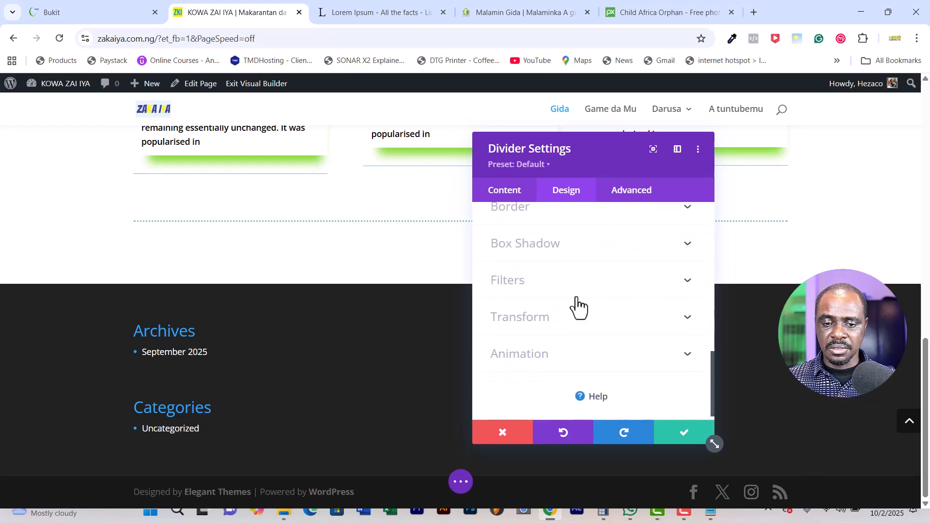
# Step: Try the Fade and Bounce animation styles on the divider, and settle on Slide
pyautogui.click(562, 356)
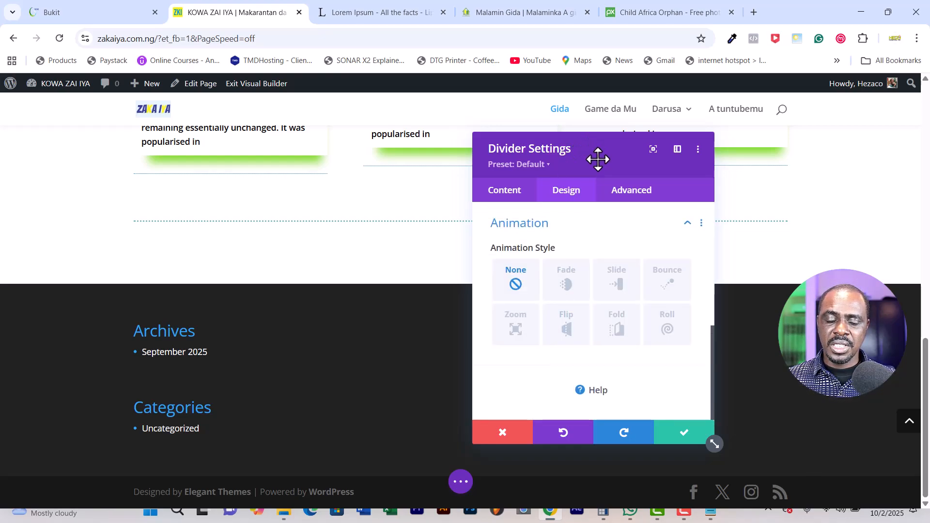
pyautogui.moveTo(584, 149); pyautogui.dragTo(672, 170)
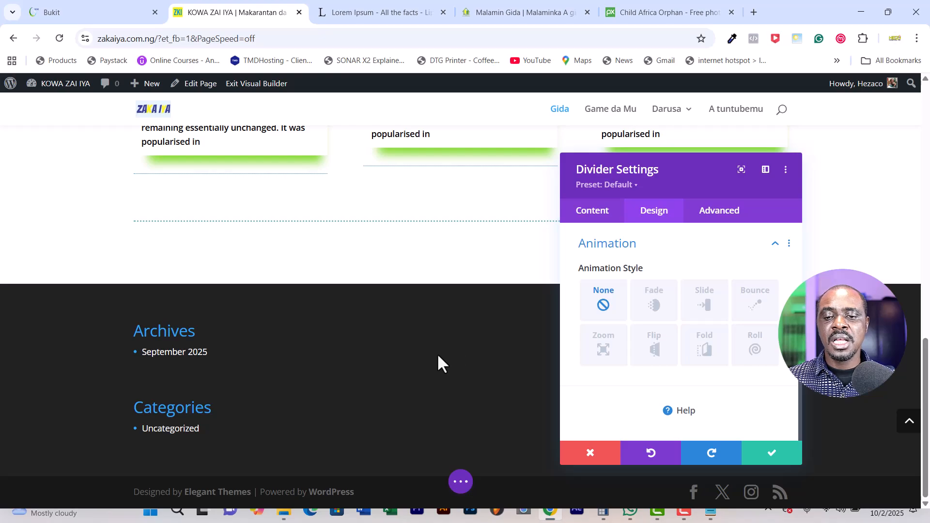
pyautogui.click(655, 304)
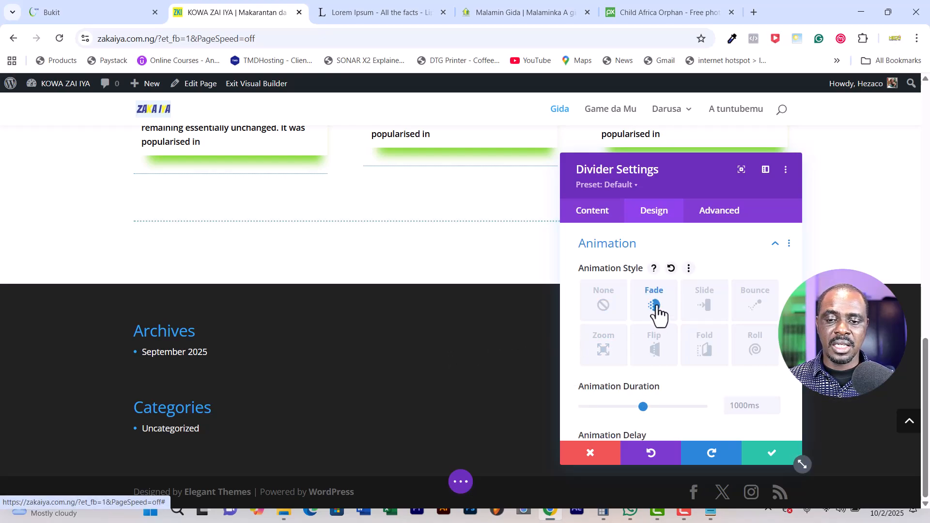
pyautogui.click(700, 310)
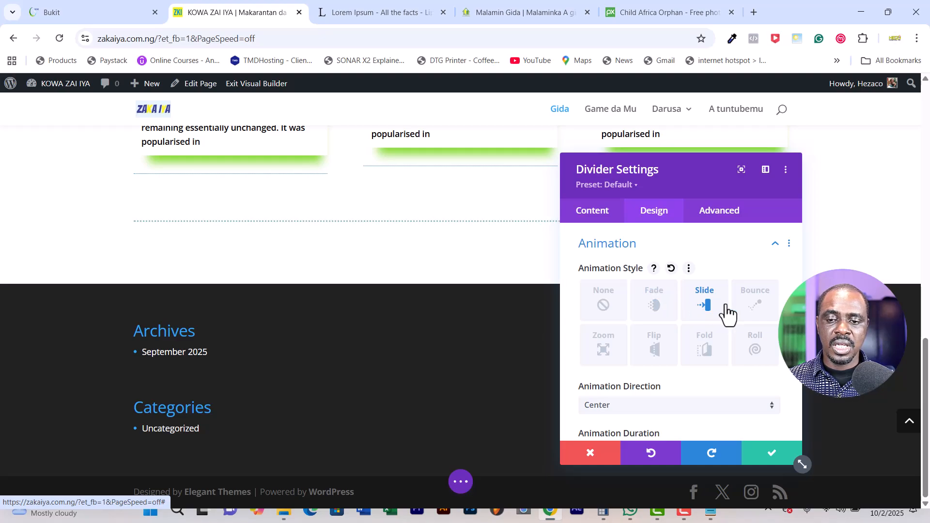
pyautogui.click(748, 306)
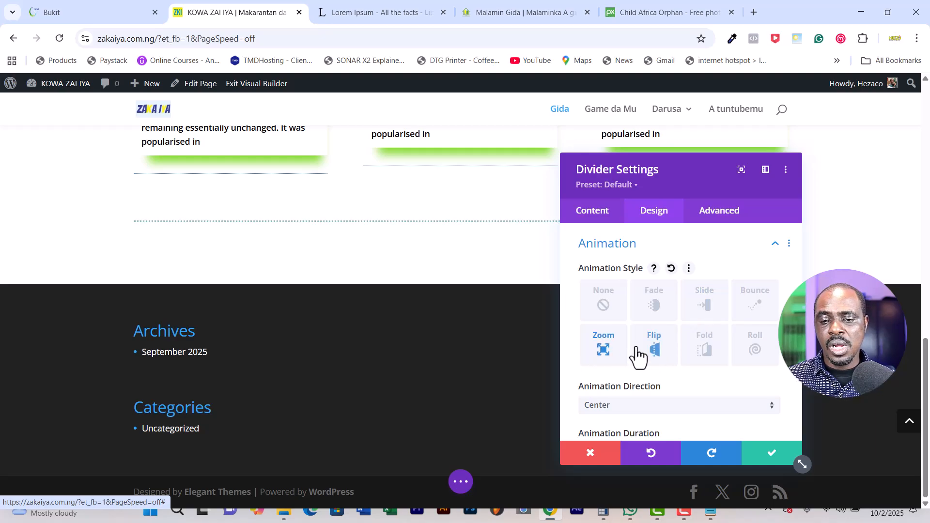
pyautogui.click(701, 313)
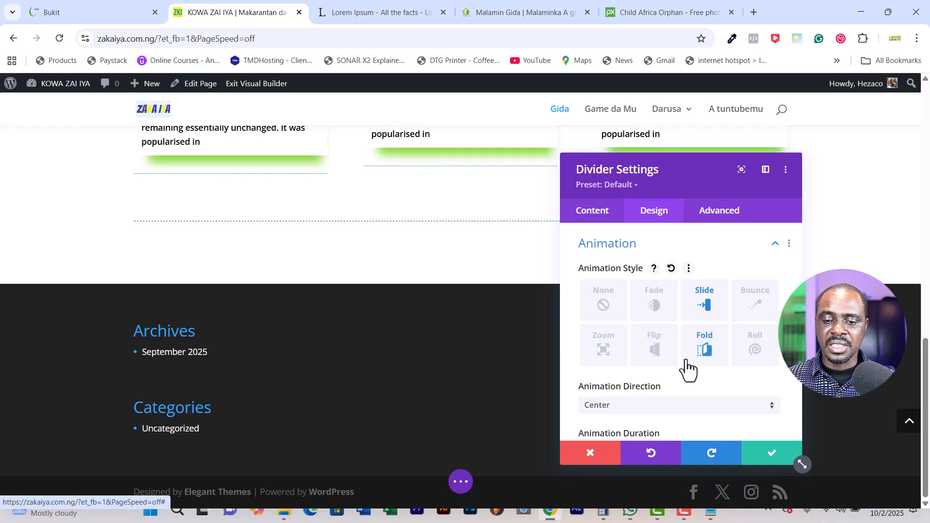
# Step: Try Right as the divider's slide animation direction, and settle on Left
pyautogui.scroll(-2, 693, 395)
pyautogui.scroll(-2, 693, 394)
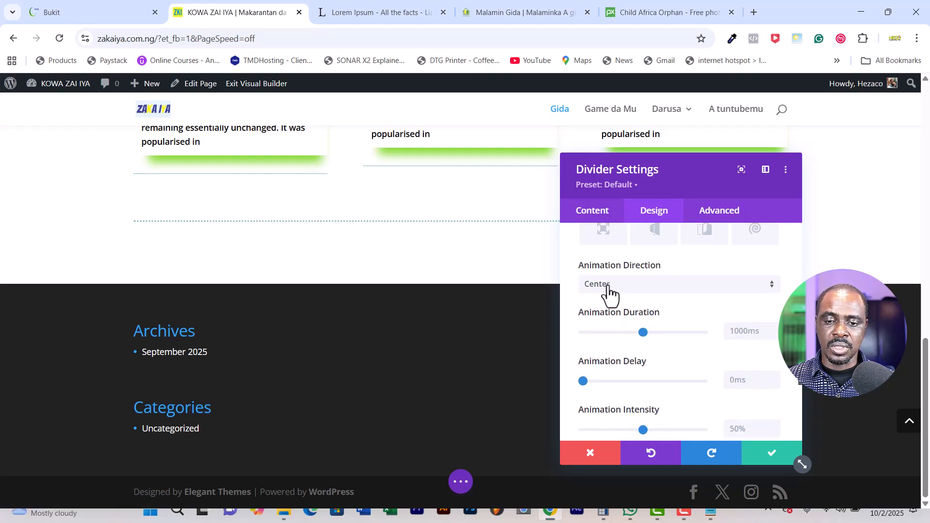
pyautogui.click(639, 290)
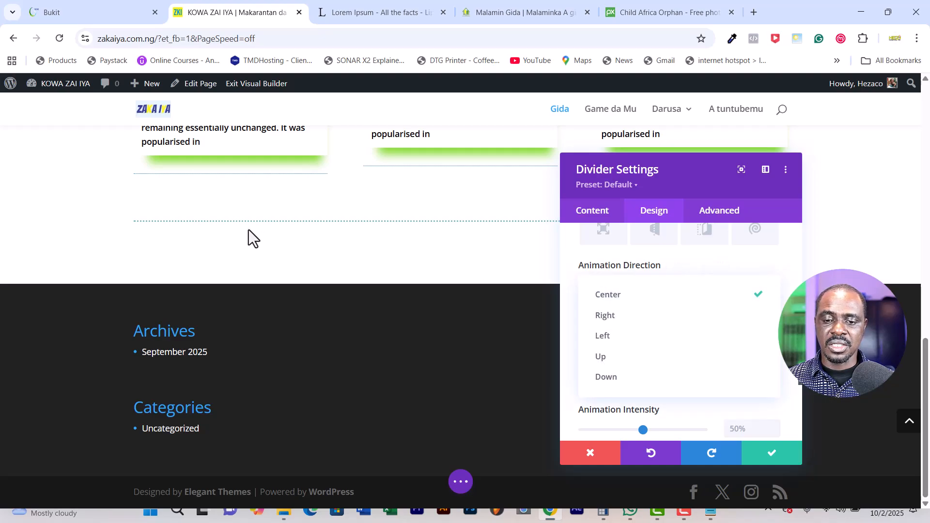
pyautogui.click(634, 316)
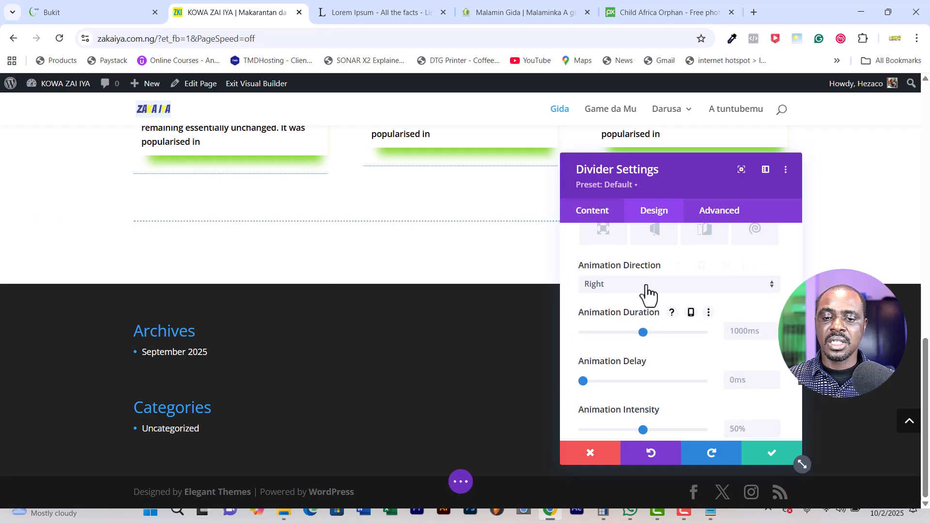
pyautogui.click(642, 287)
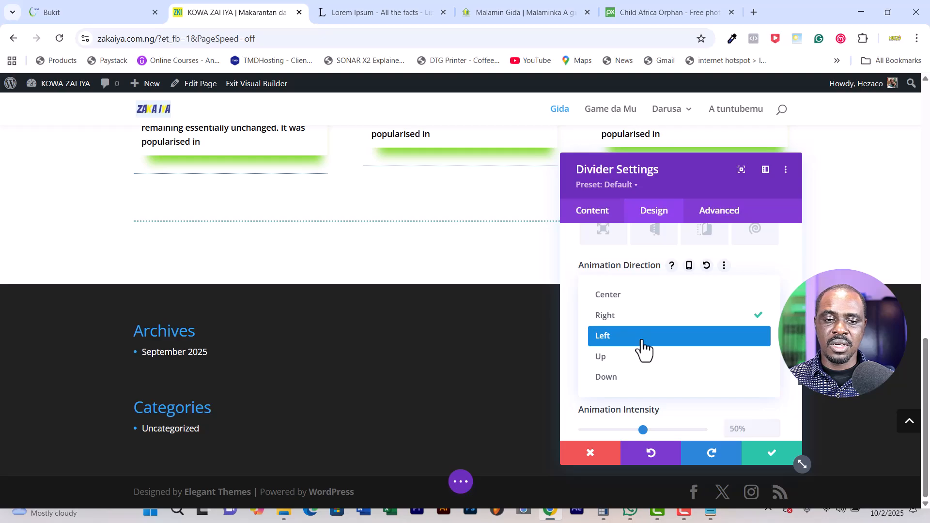
pyautogui.click(643, 339)
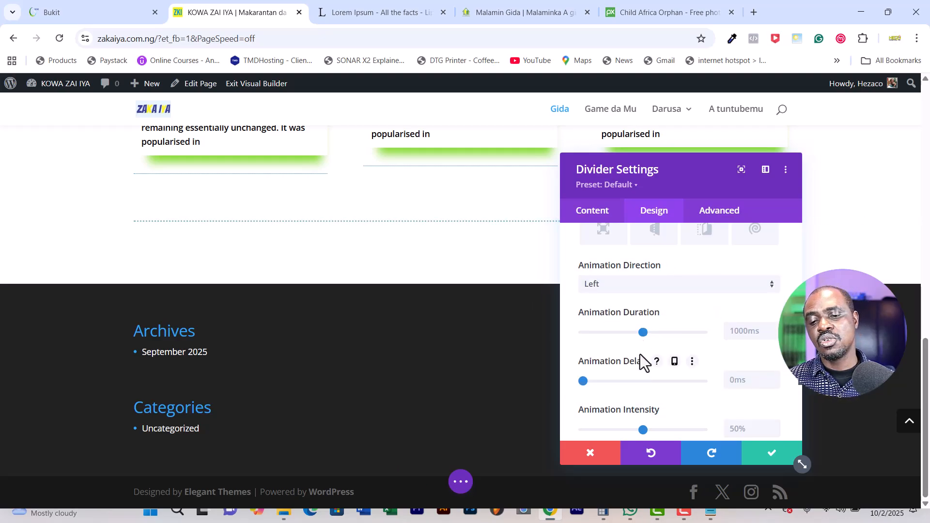
# Step: Set the divider's animation delay to 150ms
pyautogui.scroll(-1, 608, 365)
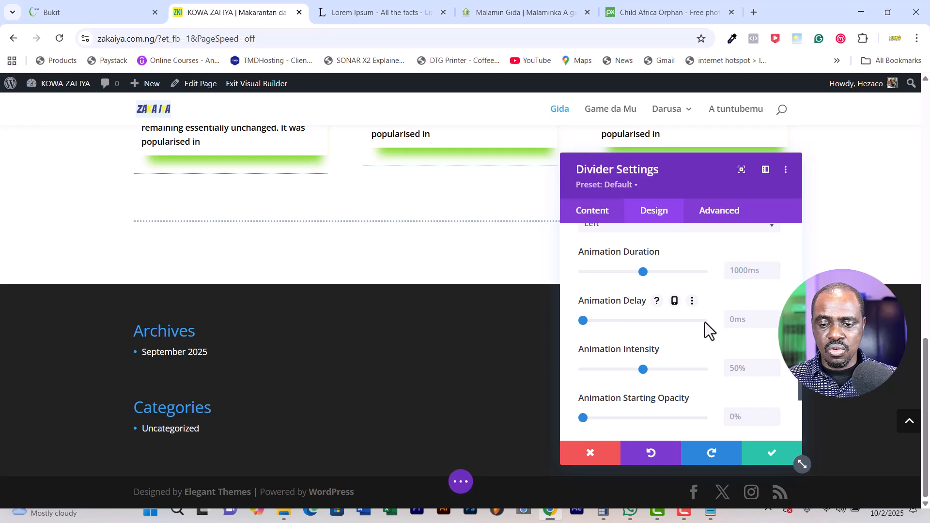
pyautogui.click(775, 317)
pyautogui.click(775, 316)
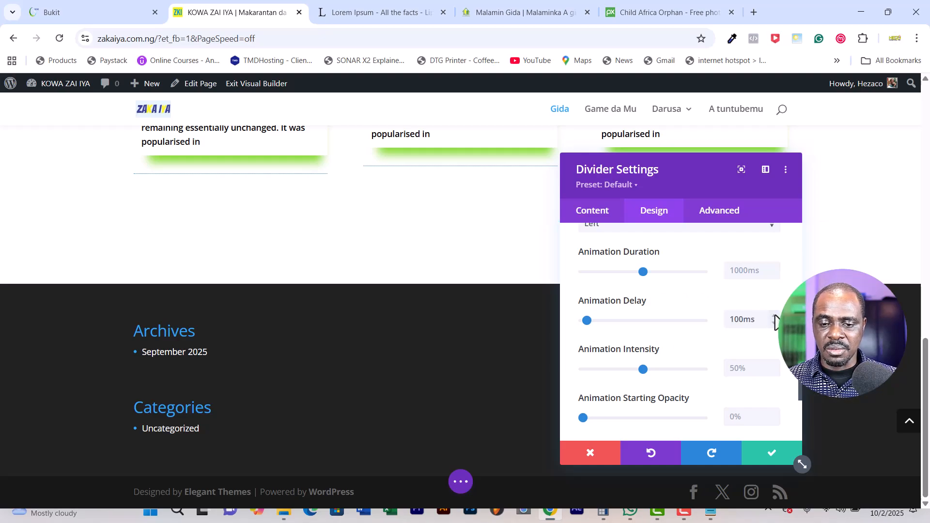
pyautogui.click(775, 316)
pyautogui.click(776, 316)
pyautogui.click(775, 316)
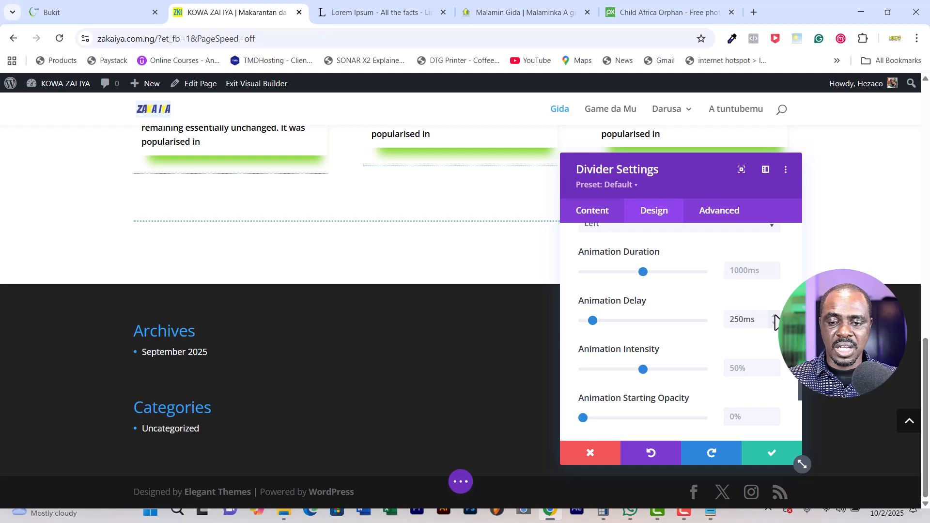
pyautogui.click(775, 323)
pyautogui.click(775, 323)
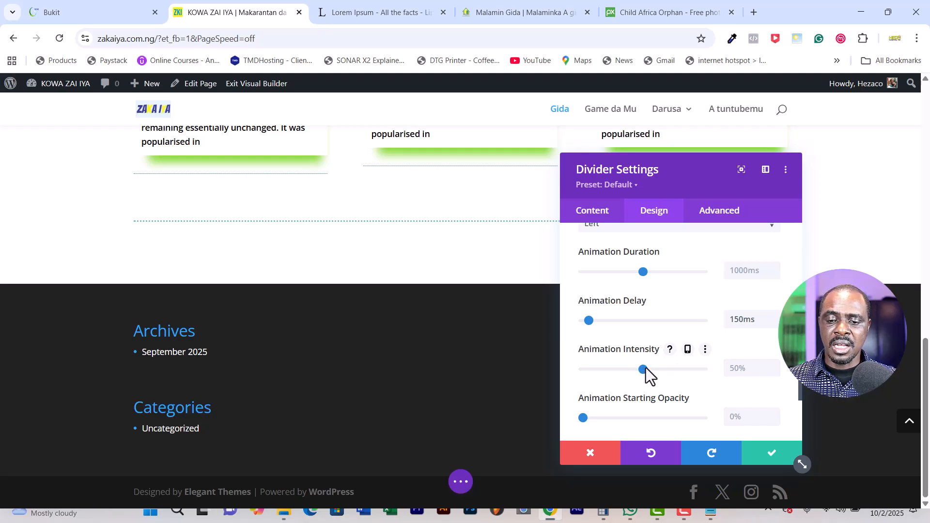
# Step: Set the divider's animation intensity to 75%, and try a higher starting opacity before returning it to 0%
pyautogui.moveTo(646, 368); pyautogui.dragTo(674, 368)
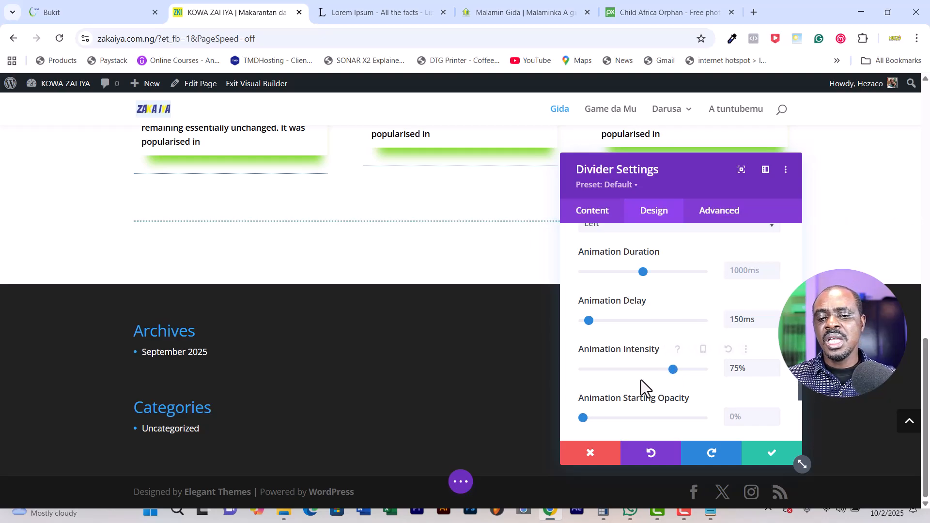
pyautogui.scroll(-1, 641, 380)
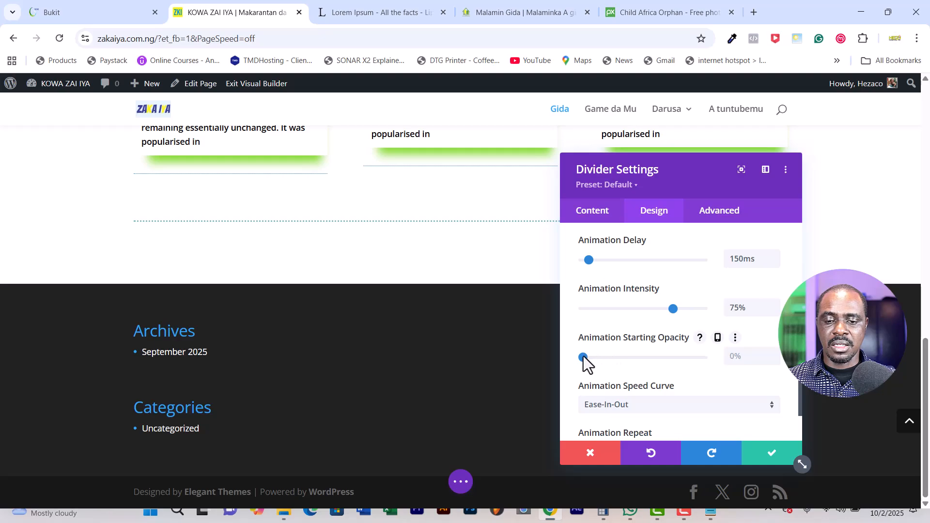
pyautogui.moveTo(584, 358); pyautogui.dragTo(618, 358)
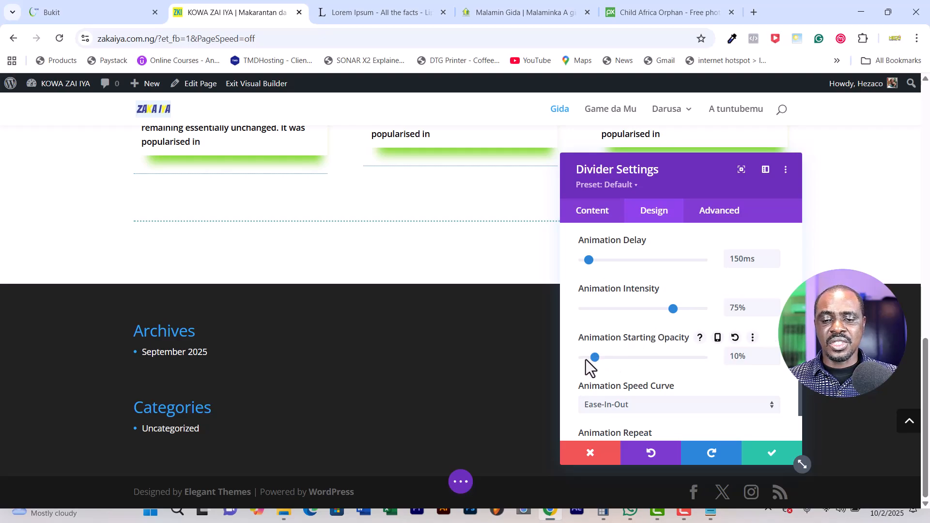
pyautogui.moveTo(586, 359); pyautogui.dragTo(583, 359)
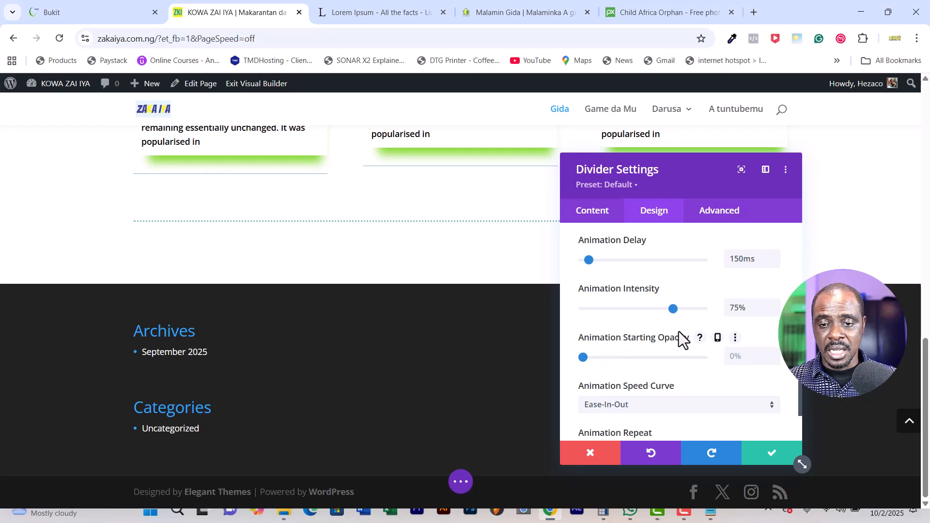
pyautogui.scroll(-2, 679, 329)
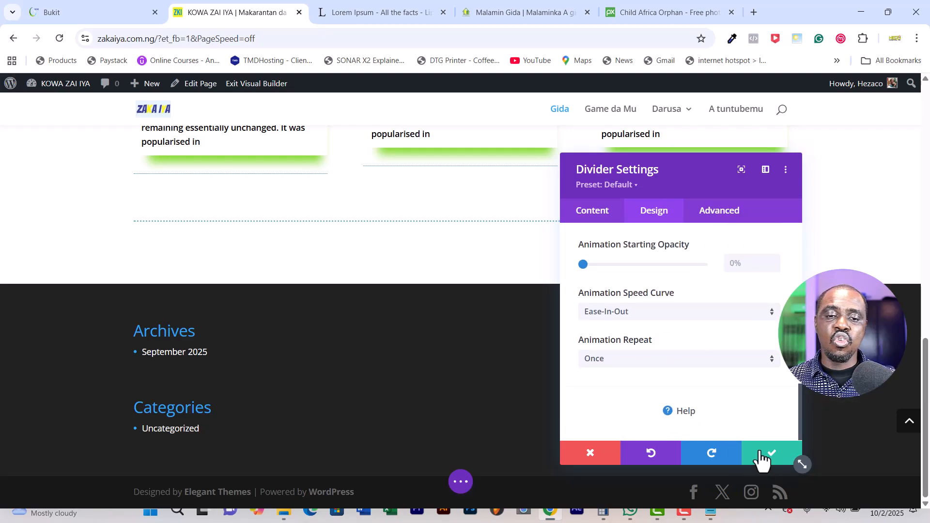
# Step: Change the divider's line color to blue #0c71c3 and save the divider settings
pyautogui.scroll(3, 688, 328)
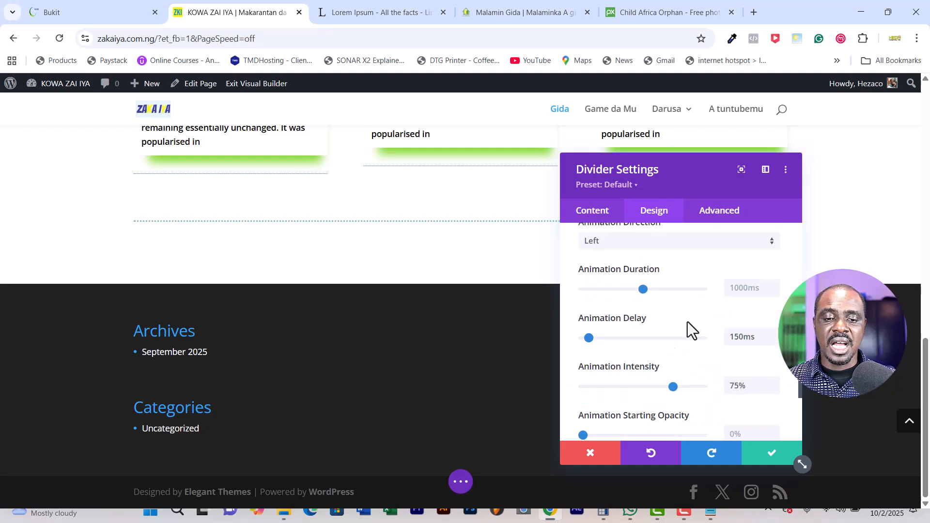
pyautogui.scroll(10, 687, 333)
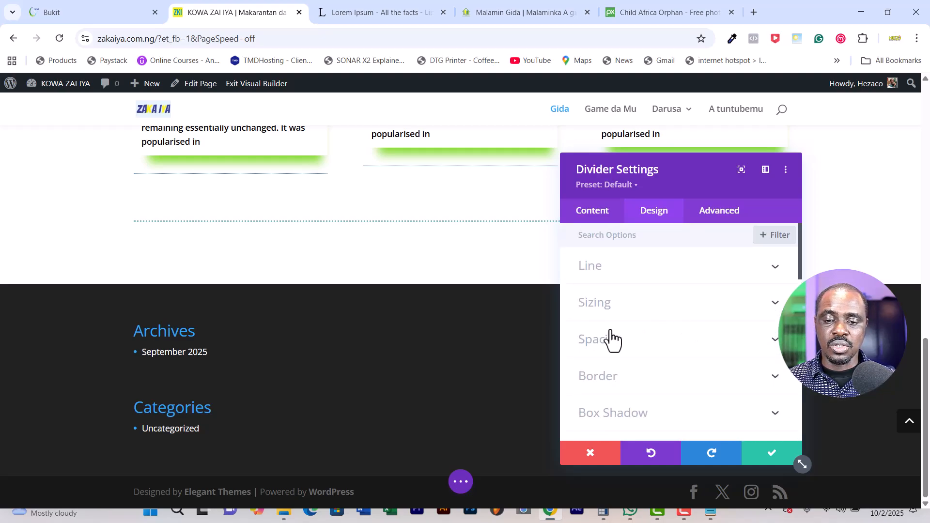
pyautogui.click(638, 274)
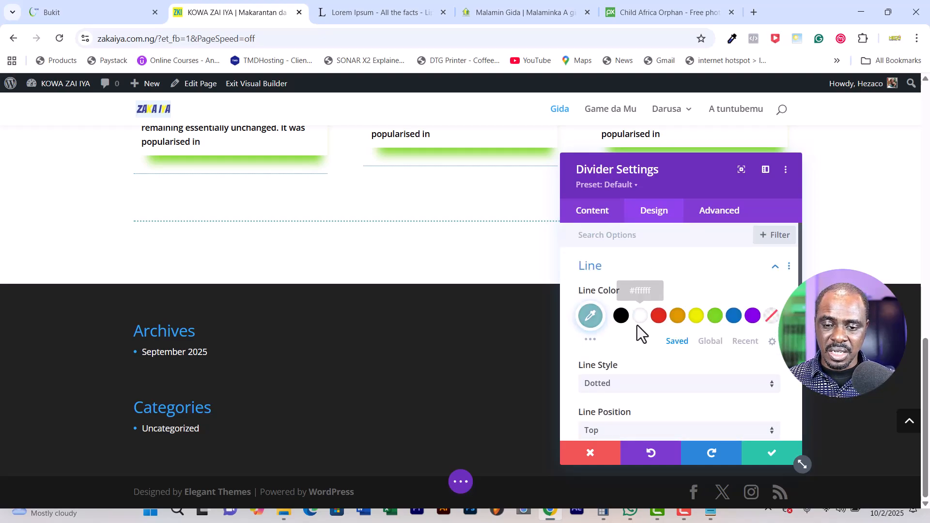
pyautogui.click(732, 320)
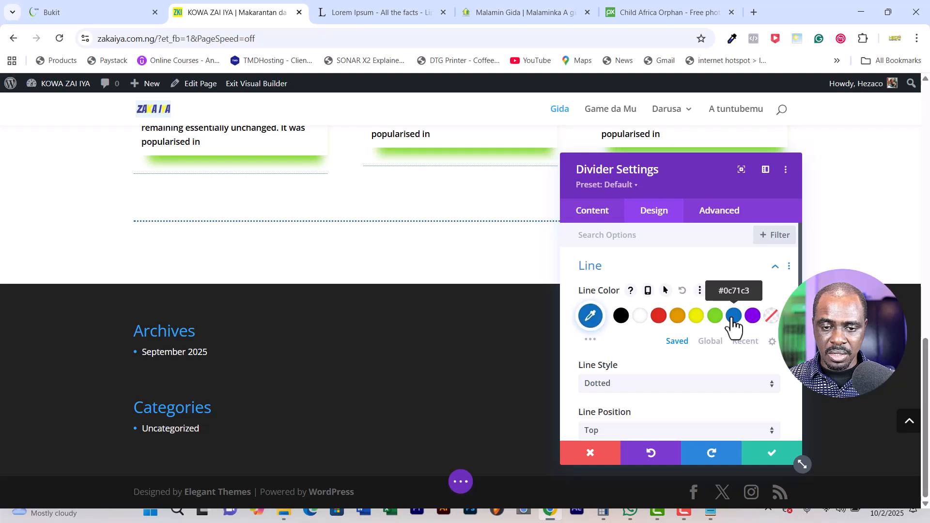
pyautogui.click(764, 454)
# Step: Give the first blurb, with the child's photo, a Slide animation with its direction set to Right
pyautogui.scroll(5, 418, 242)
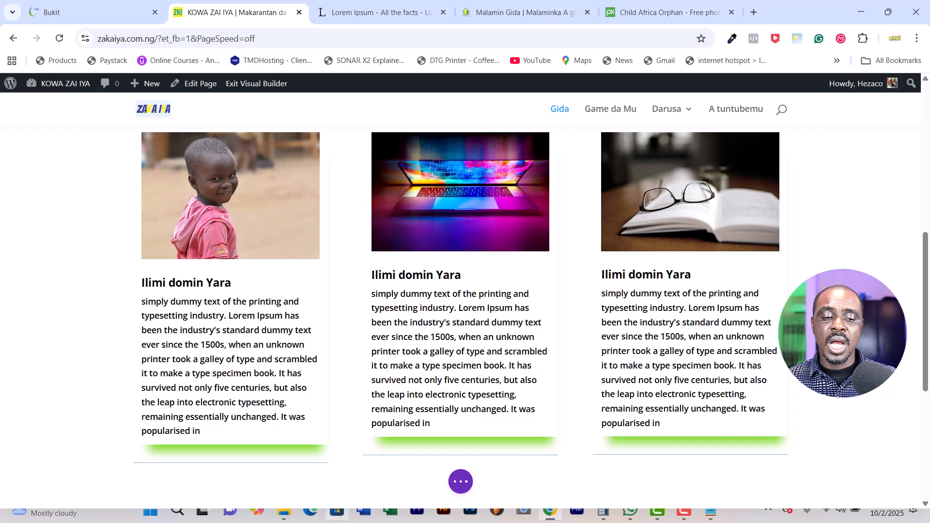
pyautogui.scroll(-5, 328, 500)
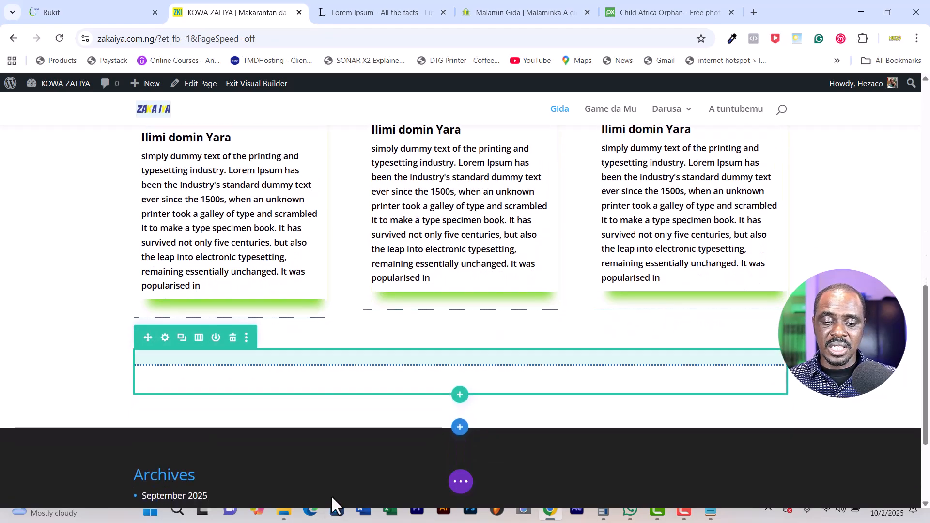
pyautogui.scroll(7, 430, 267)
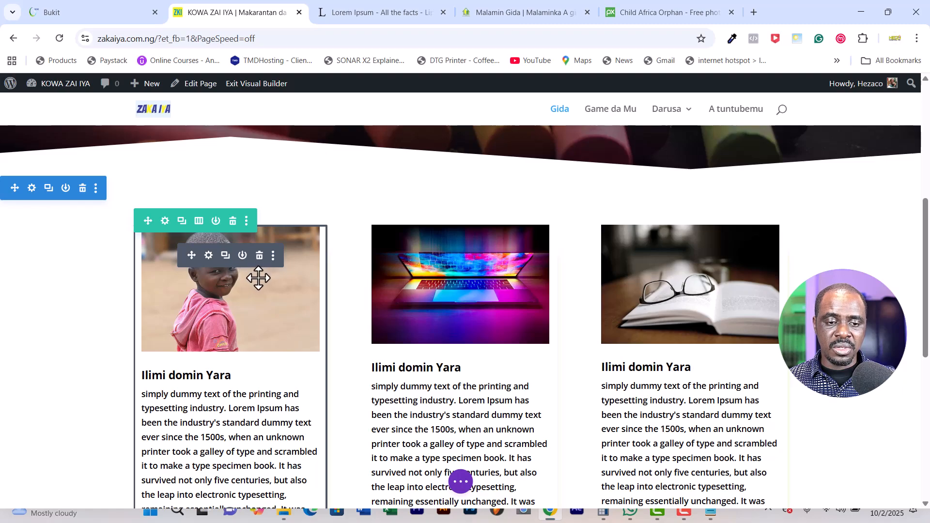
pyautogui.click(209, 255)
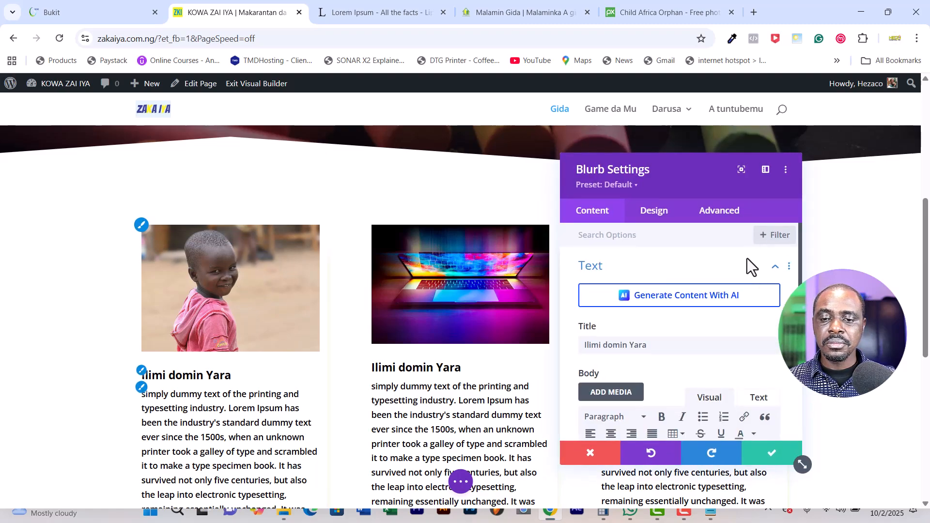
pyautogui.click(654, 213)
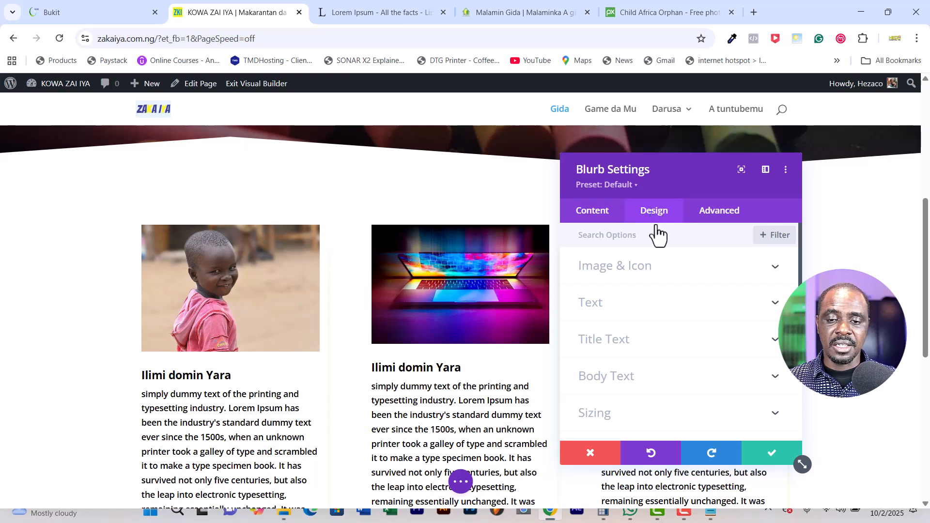
pyautogui.scroll(-5, 666, 335)
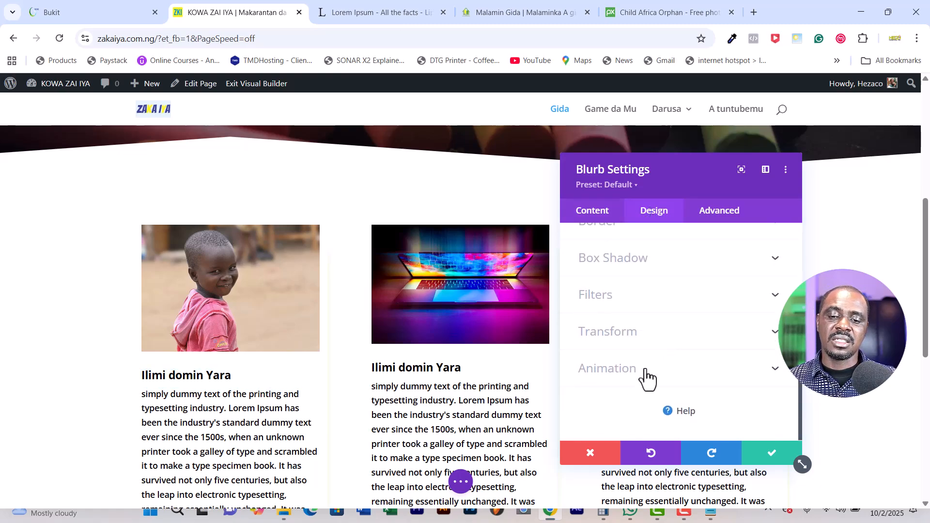
pyautogui.click(644, 382)
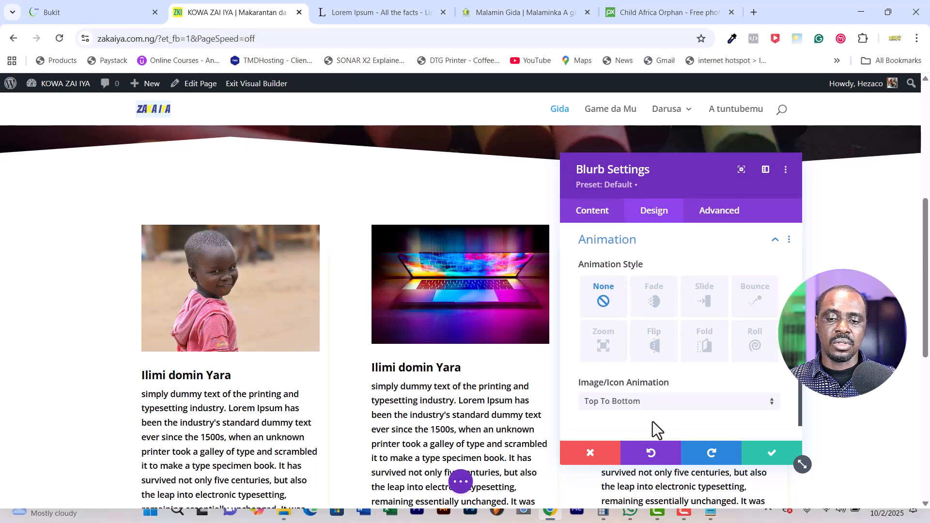
pyautogui.click(704, 309)
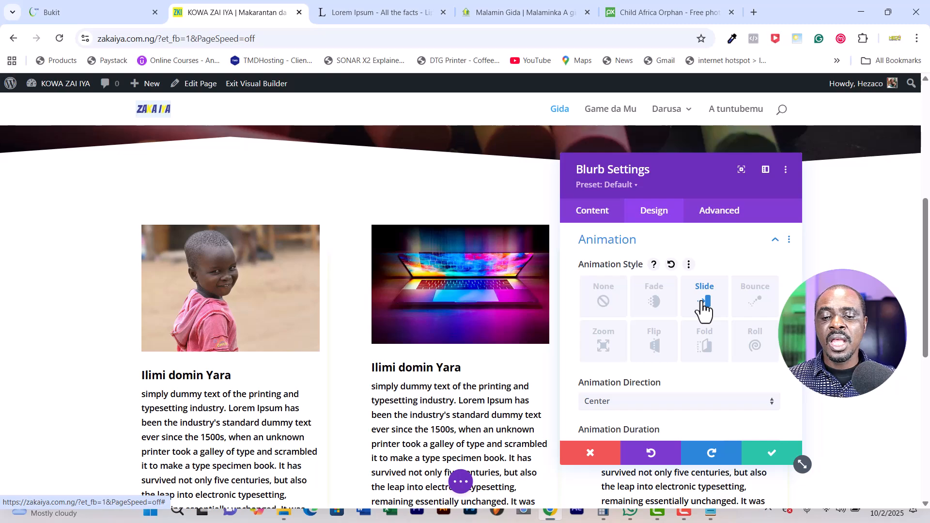
pyautogui.click(639, 404)
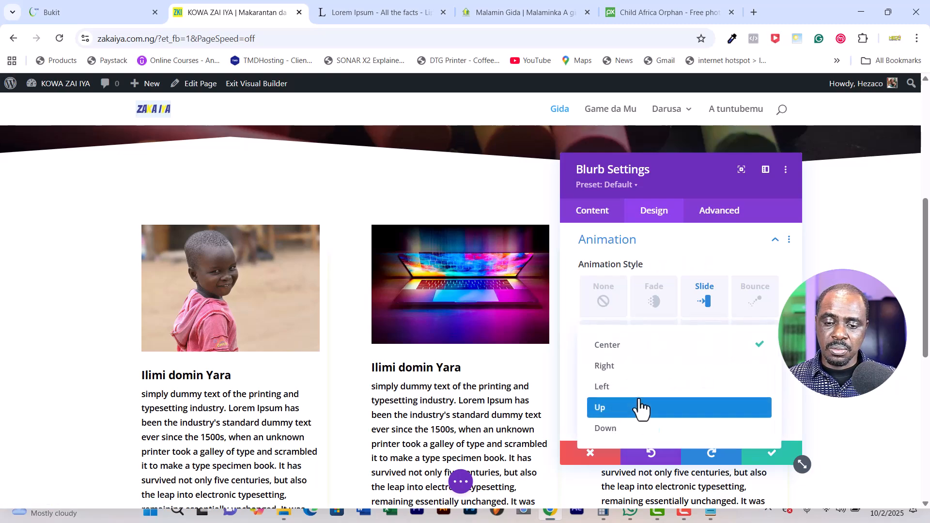
pyautogui.click(612, 366)
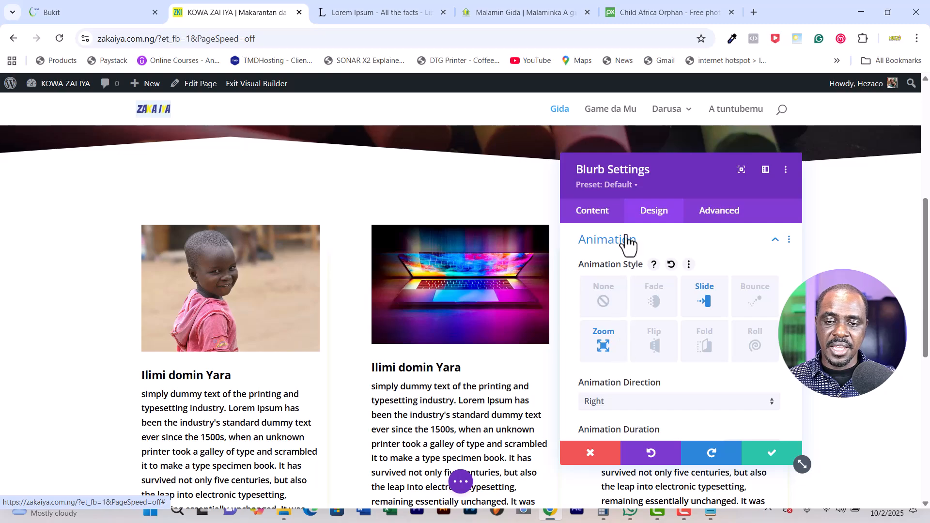
pyautogui.moveTo(669, 174); pyautogui.dragTo(671, 148)
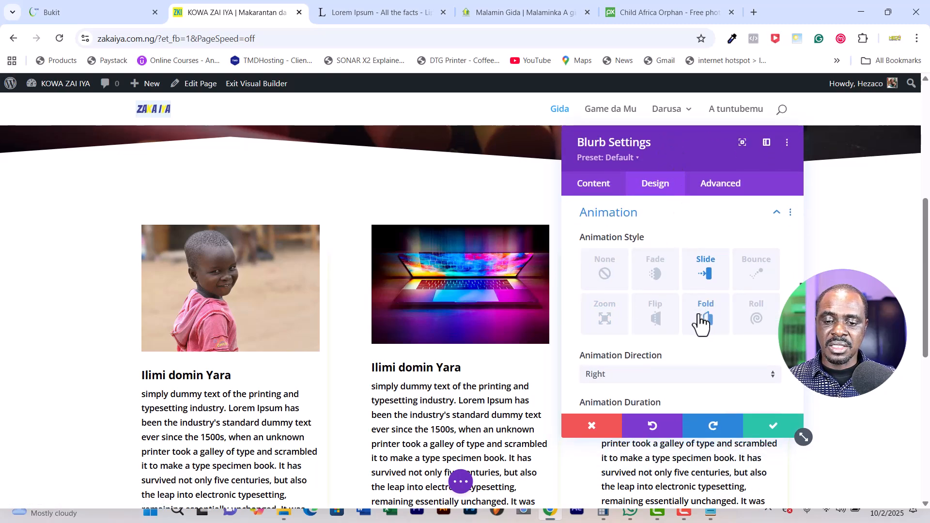
# Step: Save the first blurb's animation settings
pyautogui.scroll(-3, 700, 330)
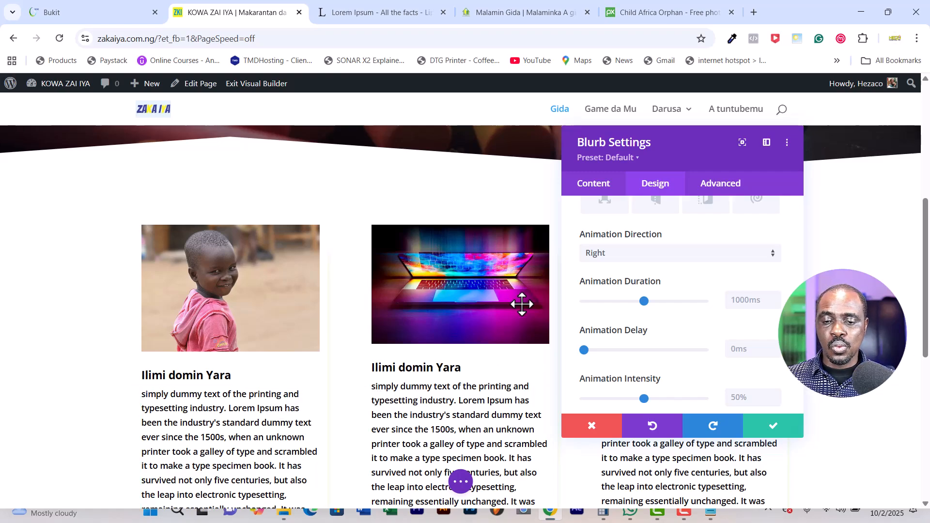
pyautogui.scroll(1, 551, 292)
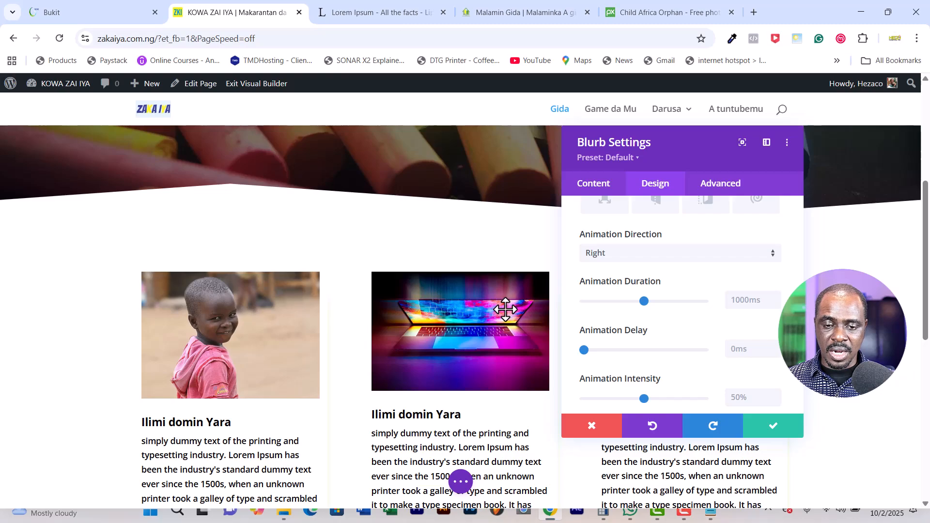
pyautogui.click(770, 434)
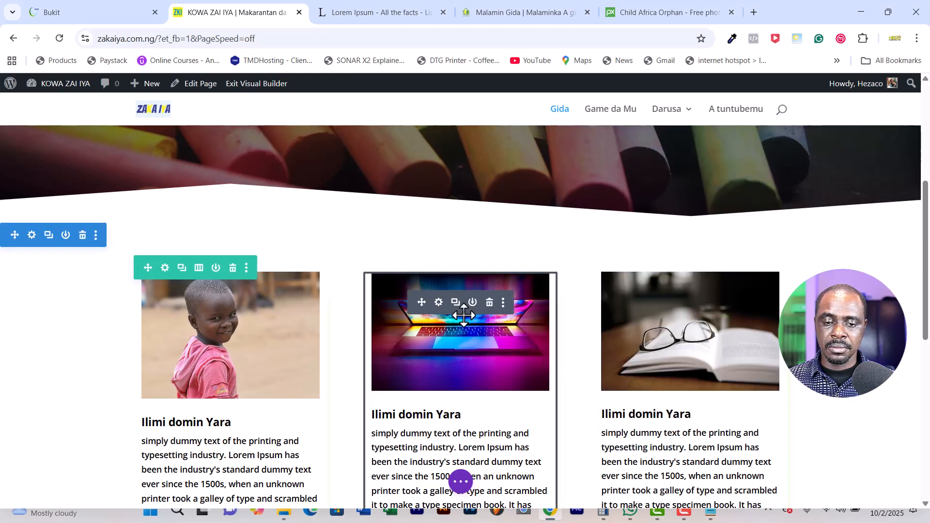
# Step: Apply the Slide animation style to the middle blurb with the laptop image
pyautogui.click(438, 304)
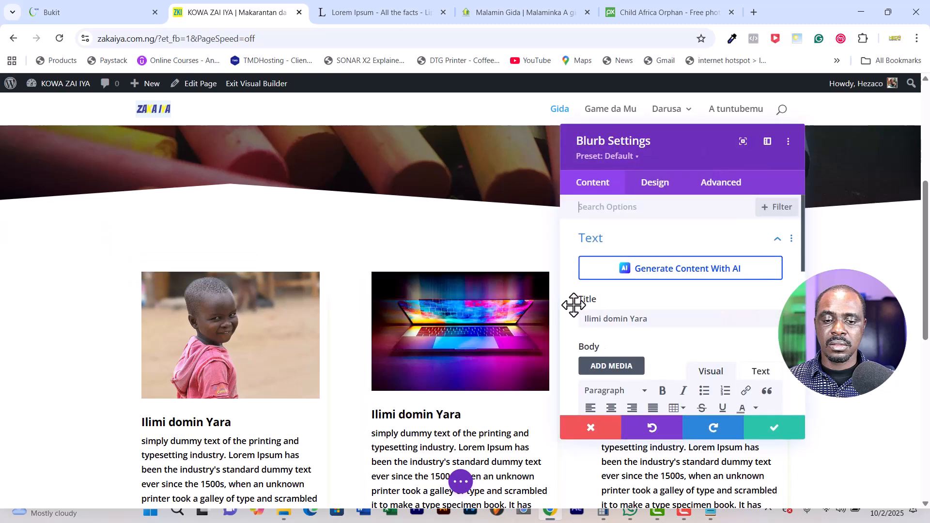
pyautogui.click(657, 186)
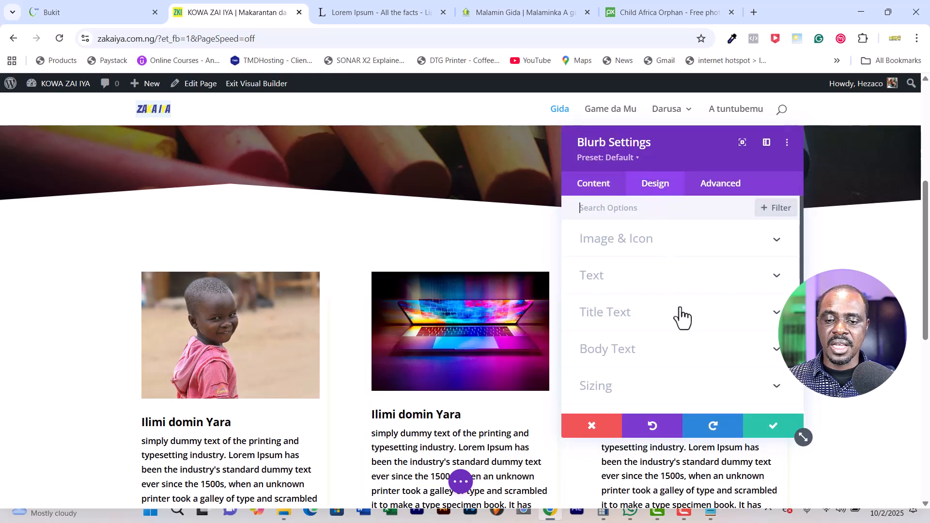
pyautogui.scroll(-5, 679, 316)
pyautogui.scroll(-4, 681, 320)
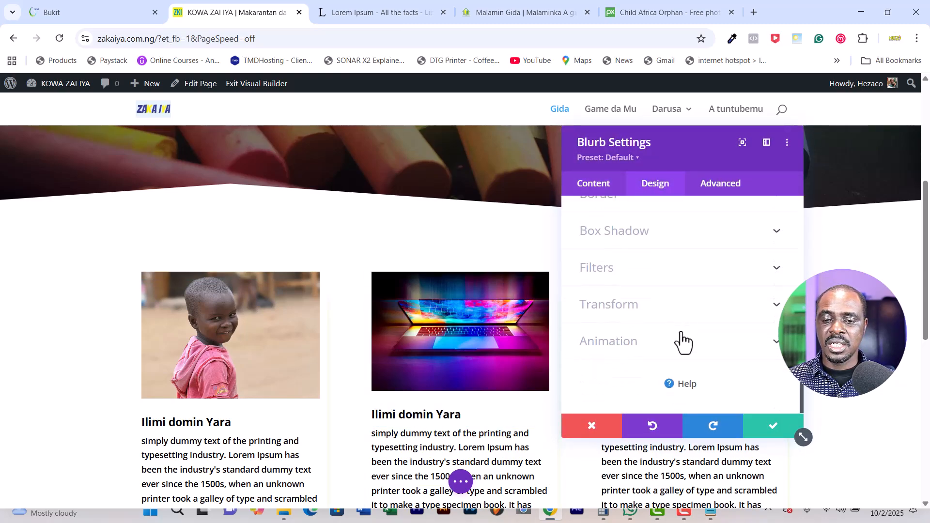
pyautogui.click(679, 341)
pyautogui.scroll(-2, 681, 347)
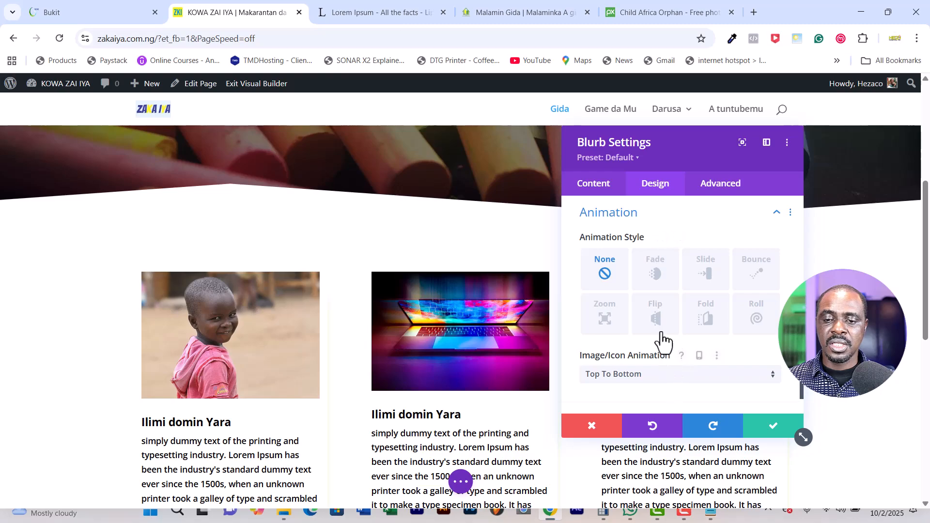
pyautogui.click(703, 274)
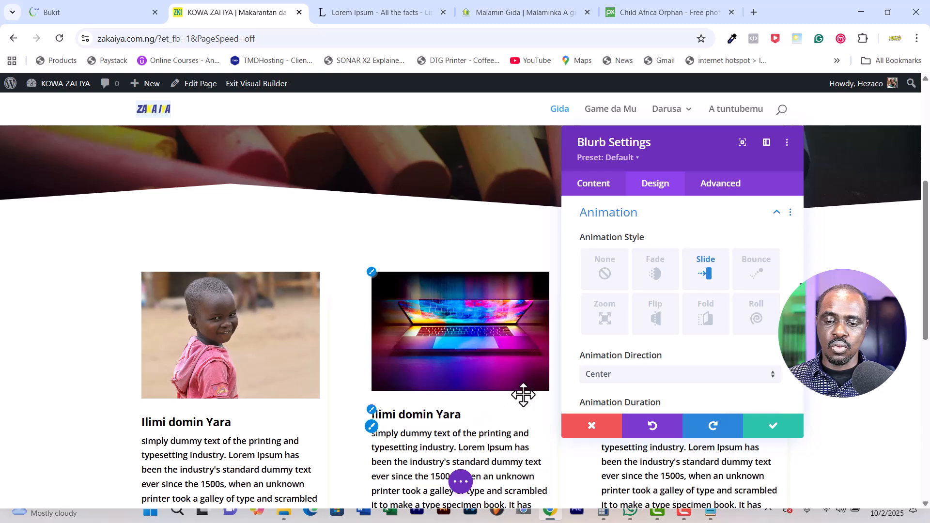
# Step: Try Down as the middle blurb's animation direction, and set it to Up instead
pyautogui.click(622, 376)
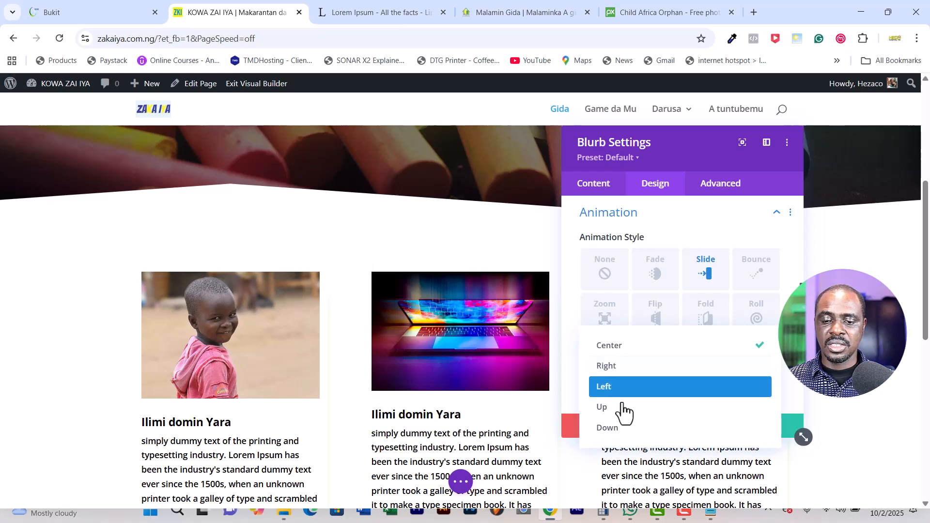
pyautogui.click(620, 429)
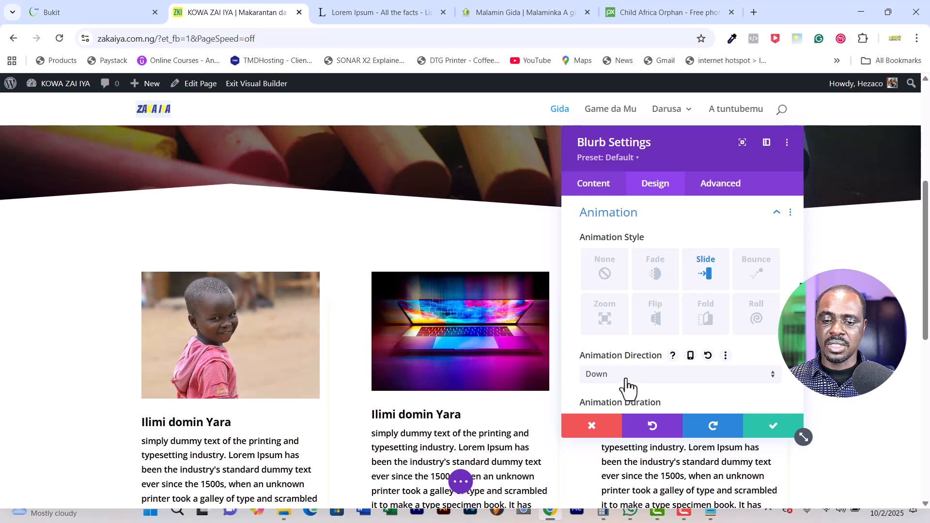
pyautogui.click(626, 383)
pyautogui.click(626, 410)
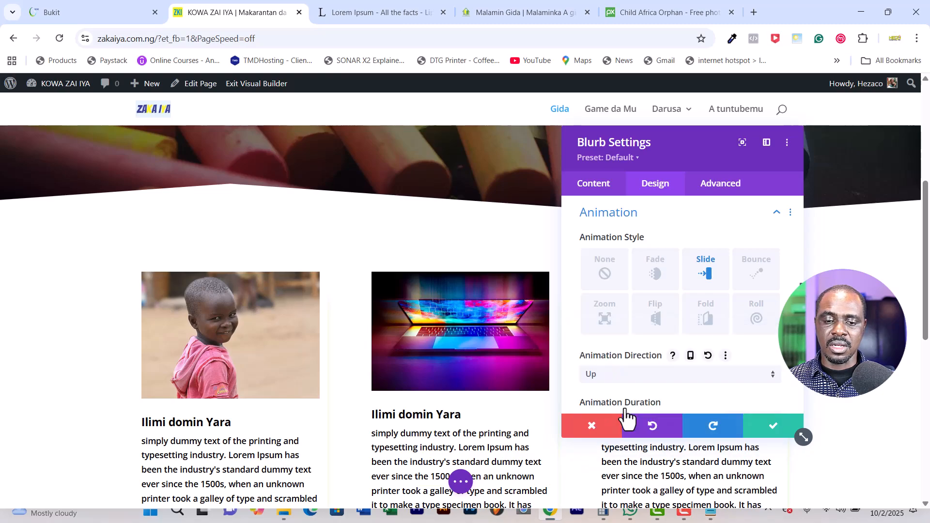
# Step: Set the middle blurb's animation delay to 700ms, and save both the blurb settings and the page
pyautogui.scroll(-1, 659, 359)
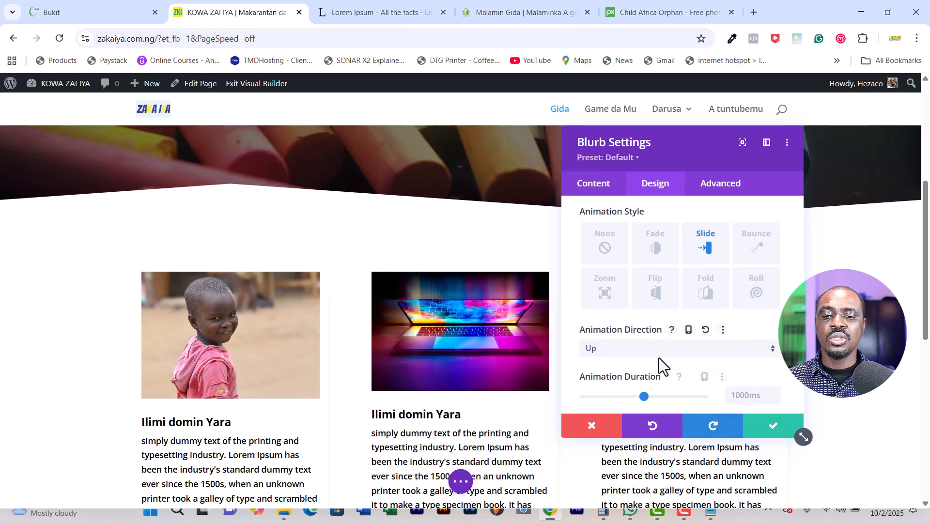
pyautogui.scroll(-3, 659, 358)
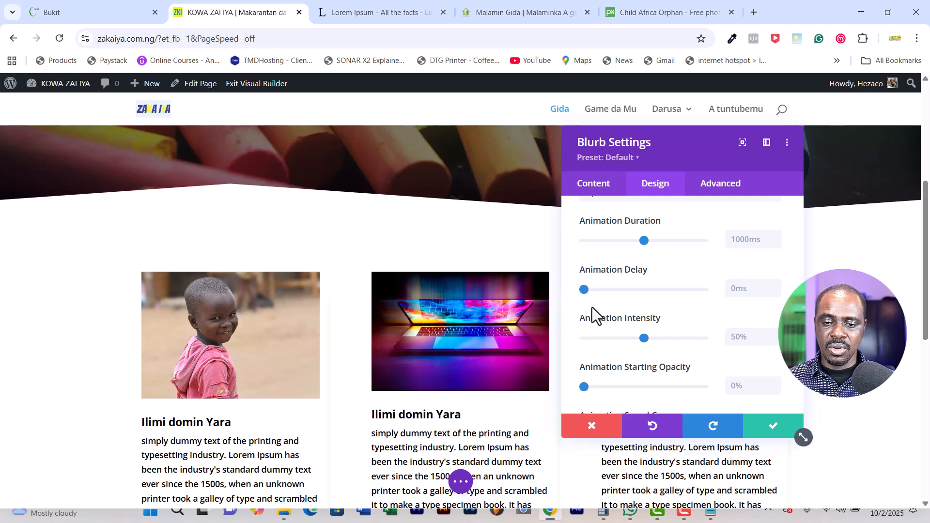
pyautogui.moveTo(585, 289); pyautogui.dragTo(614, 293)
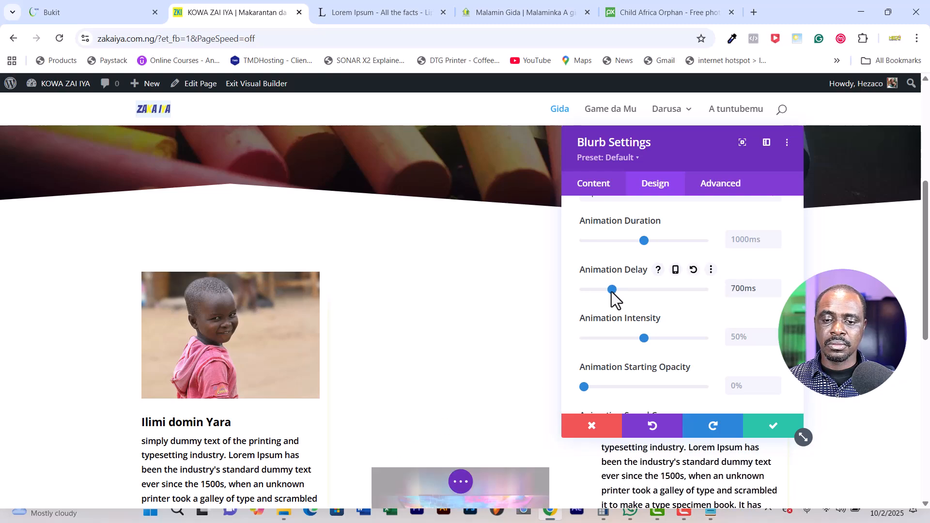
pyautogui.click(766, 427)
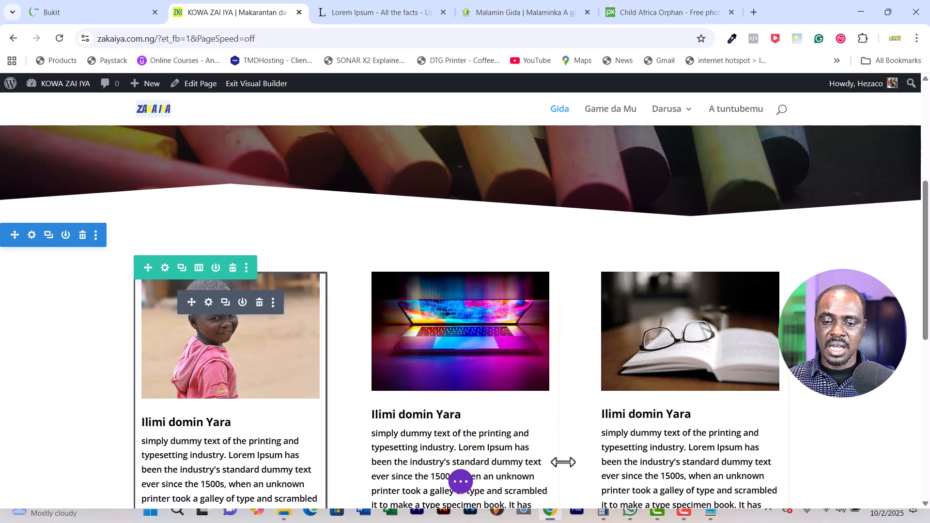
pyautogui.click(461, 481)
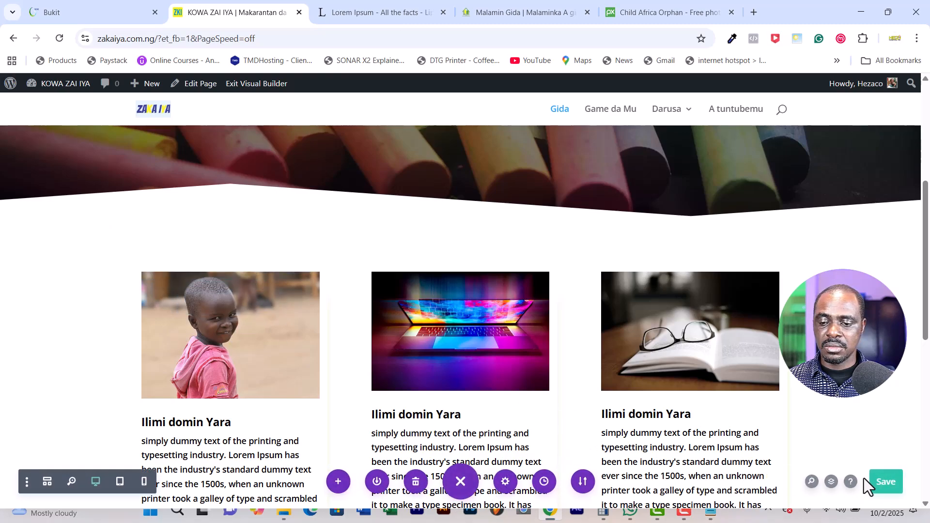
pyautogui.click(882, 483)
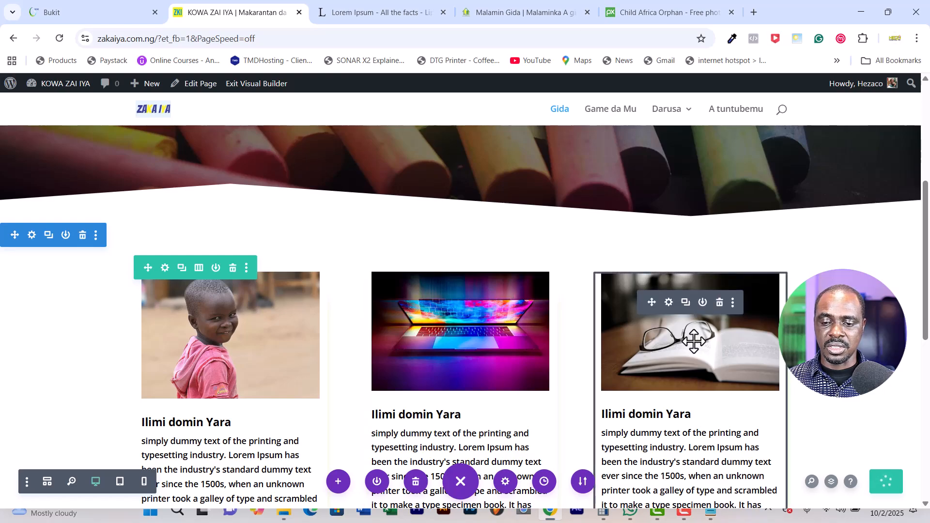
# Step: Give the third blurb, with the glasses and open book, a Slide animation with its direction set to Left
pyautogui.click(669, 303)
pyautogui.click(657, 185)
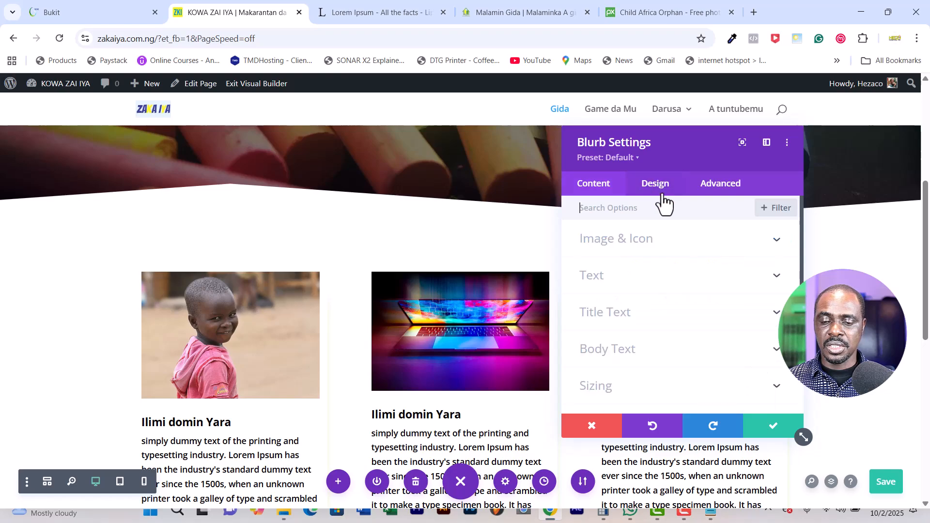
pyautogui.scroll(-5, 673, 324)
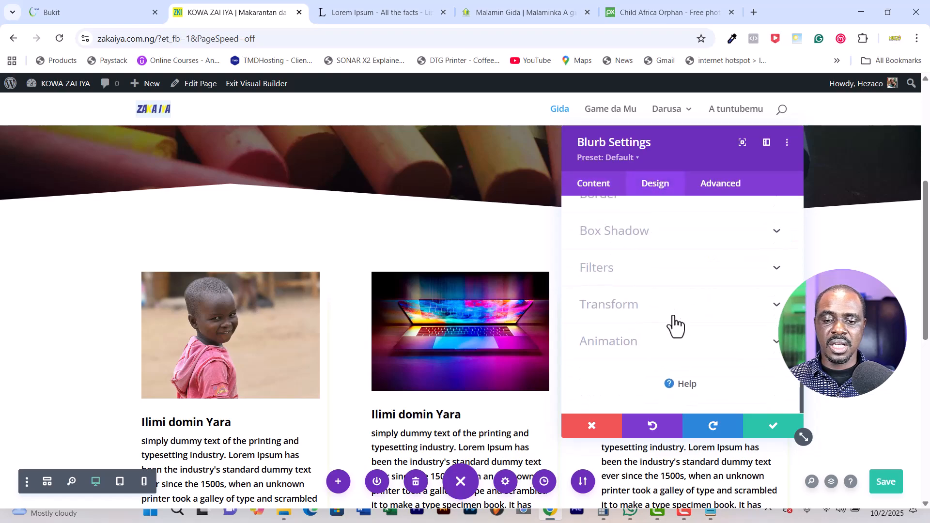
pyautogui.click(643, 357)
pyautogui.click(701, 276)
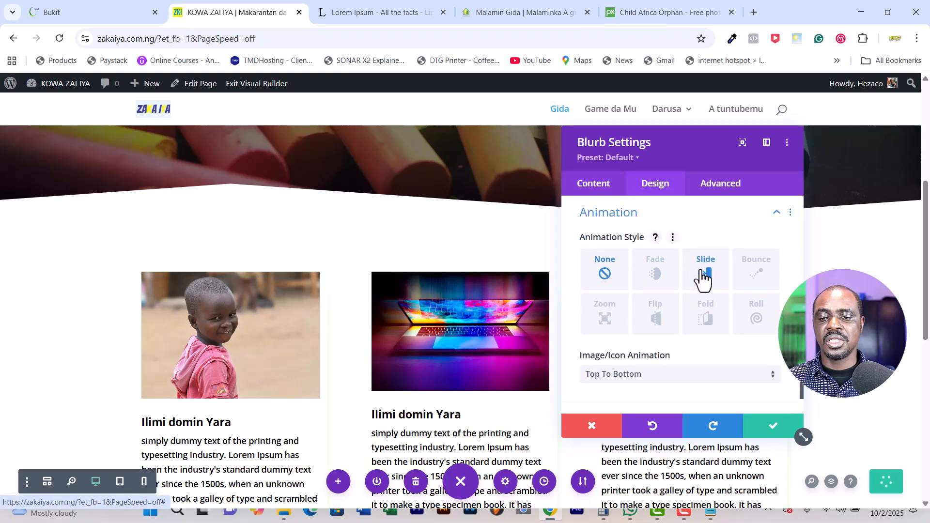
pyautogui.moveTo(655, 157); pyautogui.dragTo(393, 170)
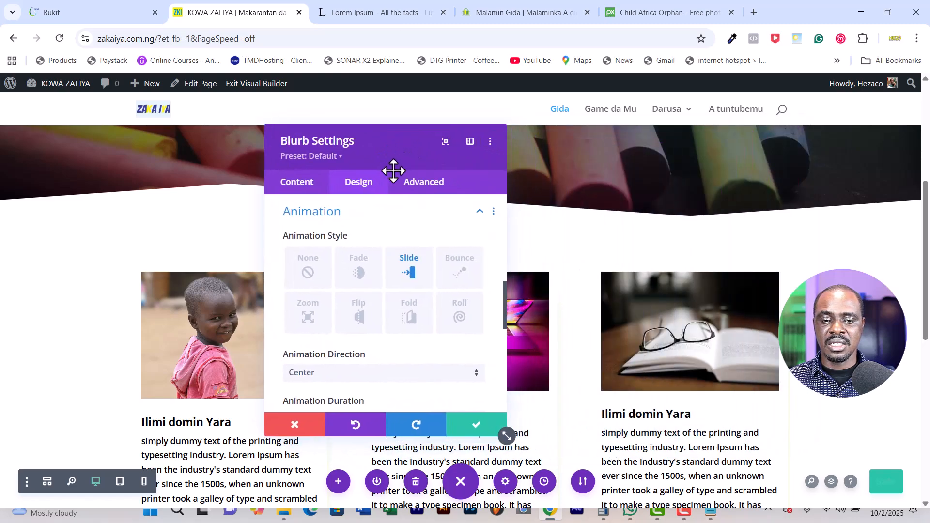
pyautogui.click(352, 374)
pyautogui.click(345, 386)
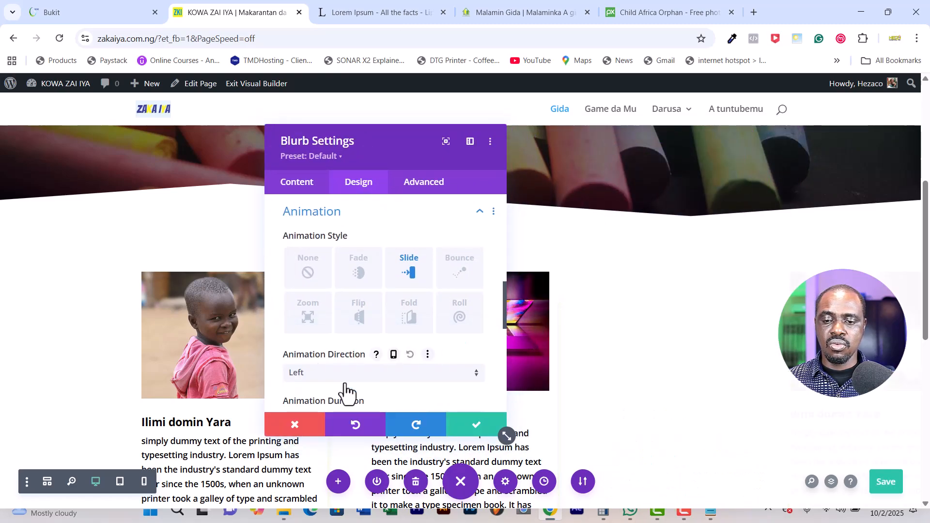
# Step: Set the third blurb's animation delay to 2300ms, and save both the blurb settings and the page
pyautogui.scroll(-4, 365, 348)
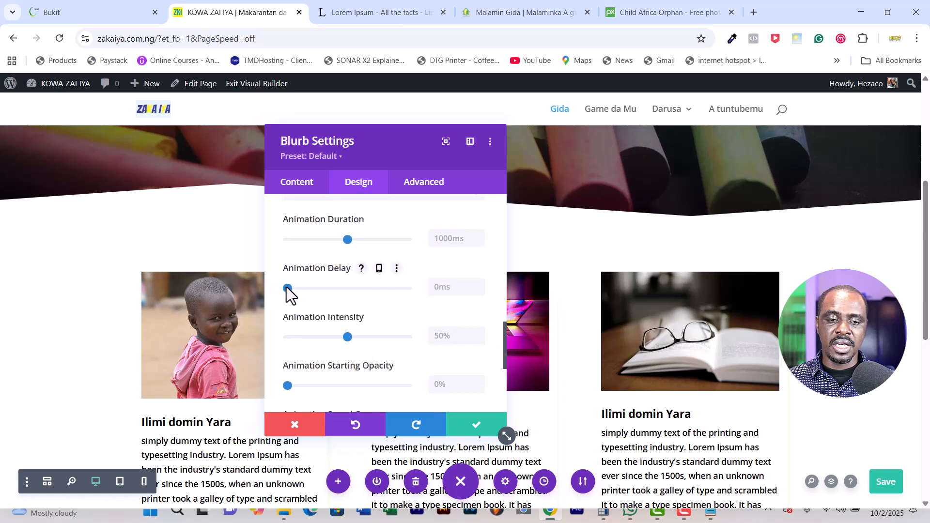
pyautogui.moveTo(372, 291); pyautogui.dragTo(380, 293)
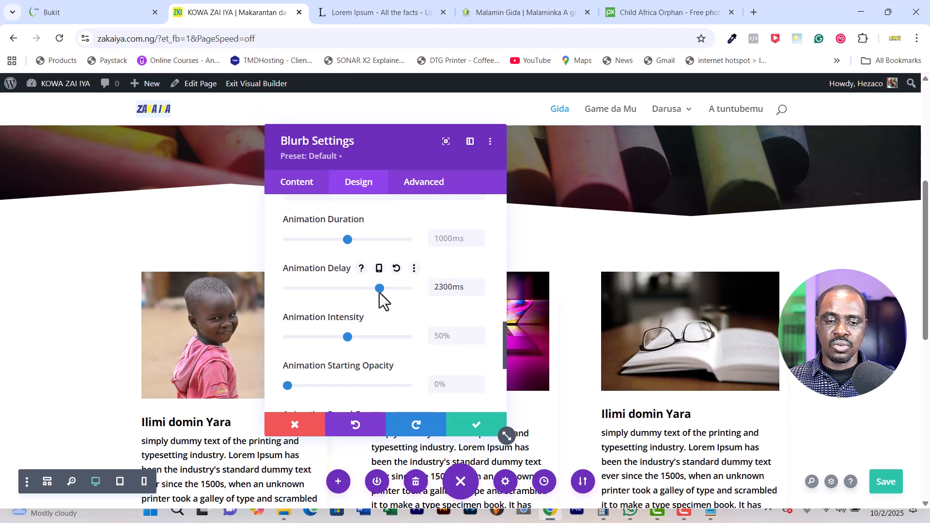
pyautogui.click(474, 428)
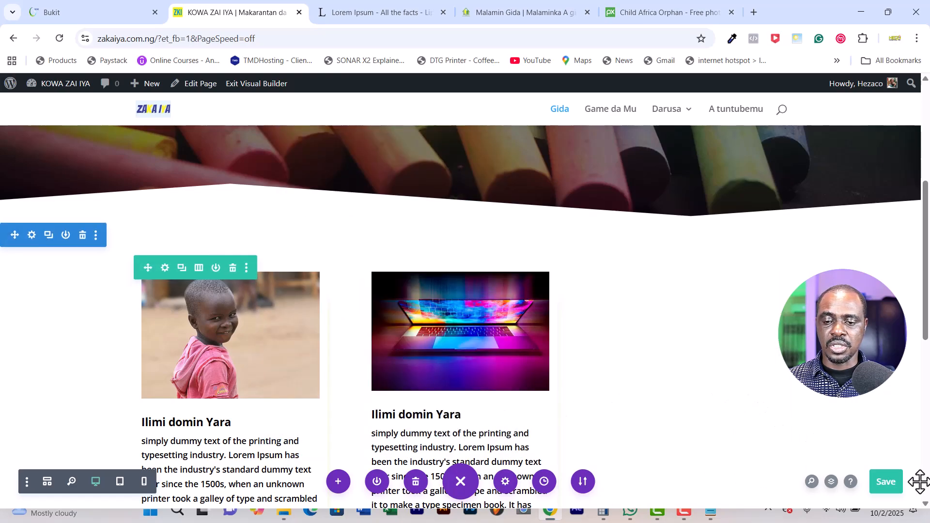
pyautogui.click(882, 484)
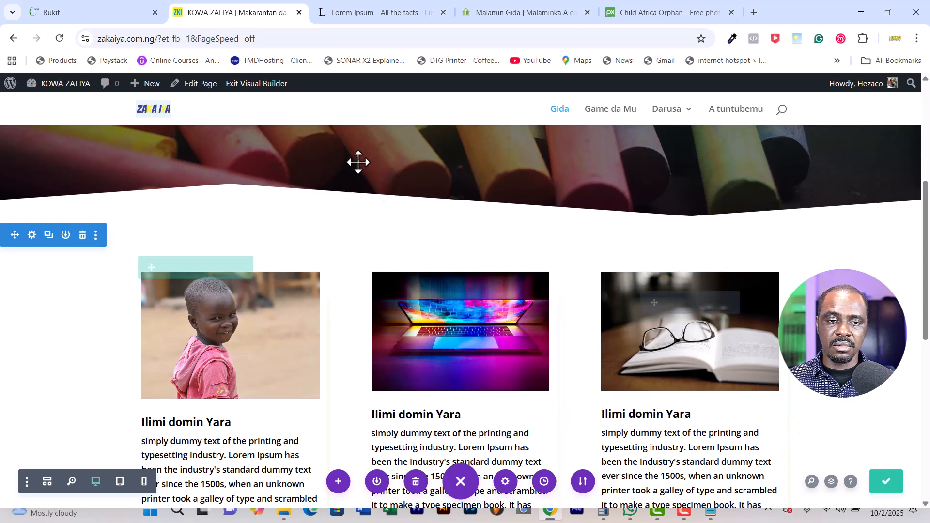
# Step: Exit the visual builder and examine the blurb and divider animations on the live homepage
pyautogui.click(238, 86)
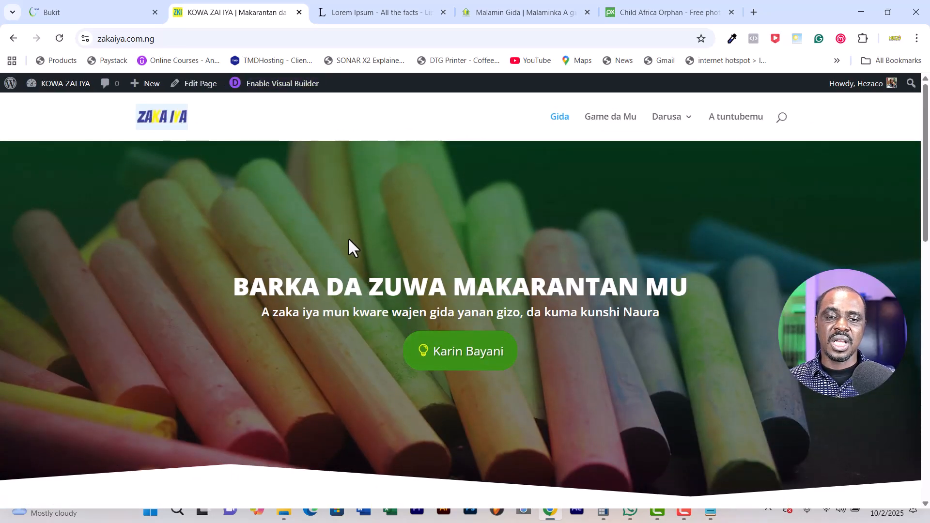
pyautogui.scroll(-10, 368, 245)
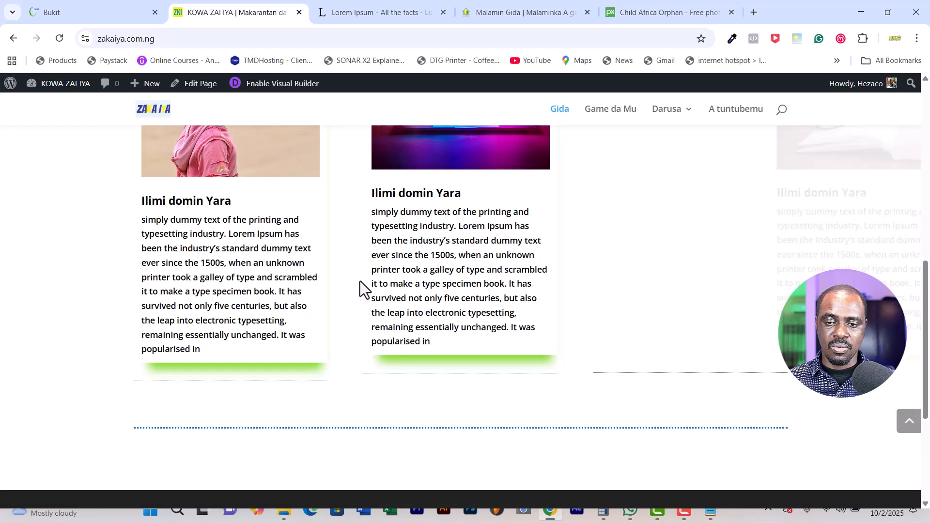
pyautogui.scroll(1, 360, 281)
pyautogui.scroll(2, 359, 281)
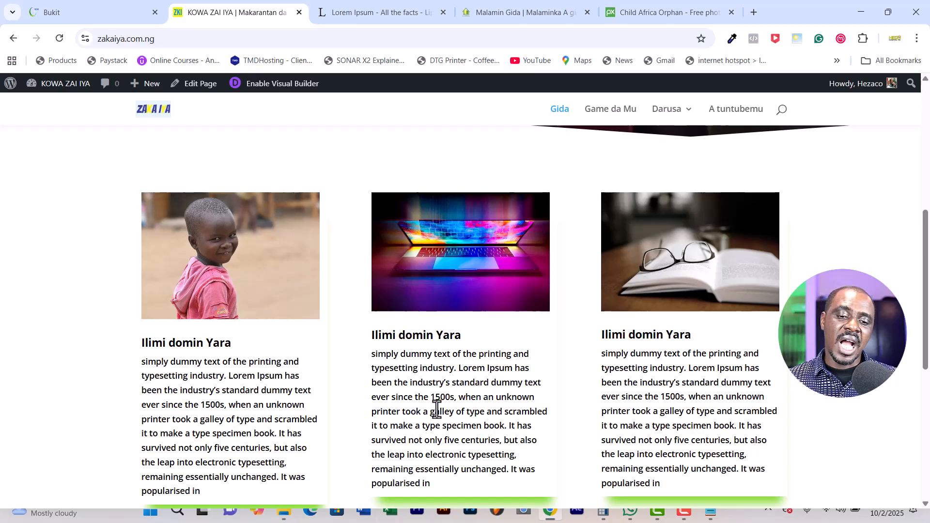
pyautogui.scroll(-2, 437, 408)
pyautogui.scroll(2, 437, 408)
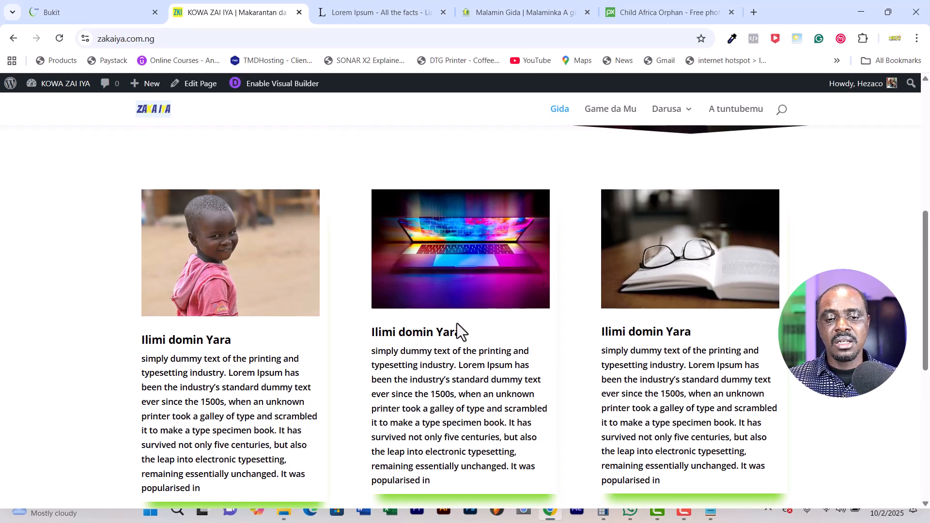
pyautogui.scroll(2, 458, 324)
pyautogui.scroll(5, 456, 321)
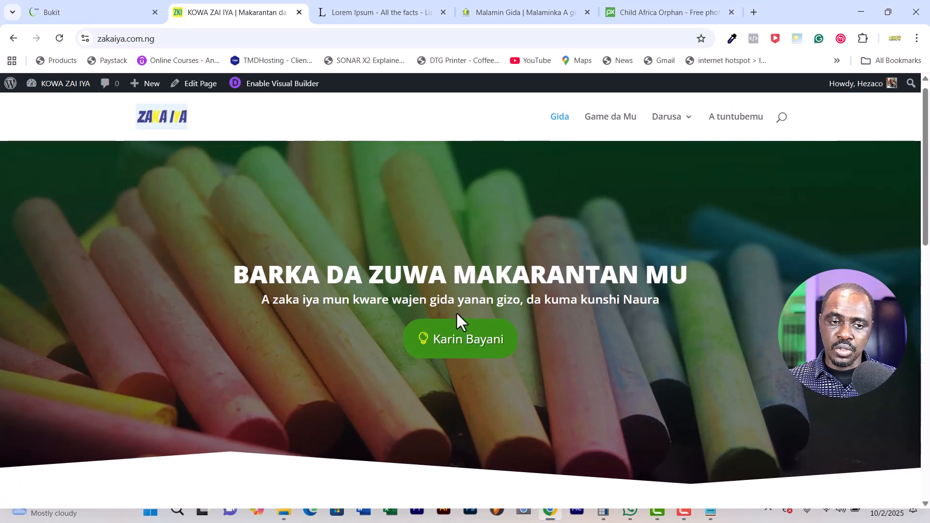
# Step: Reopen the homepage in the visual builder and give the hero row with the welcome heading a Fade animation
pyautogui.click(274, 90)
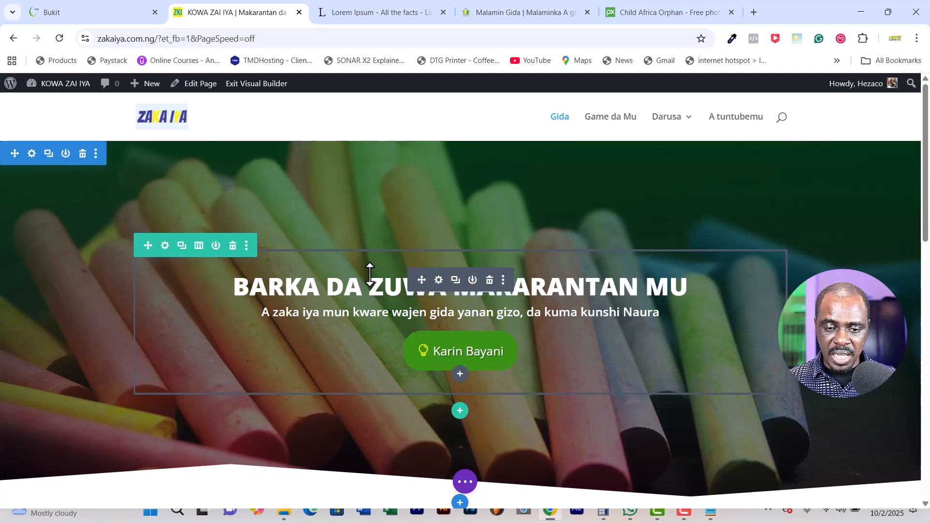
pyautogui.click(166, 245)
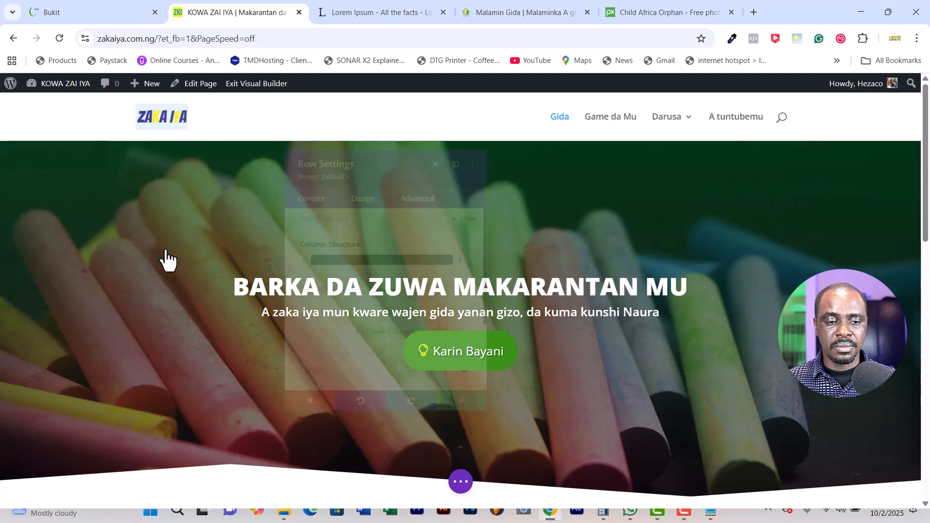
pyautogui.click(356, 187)
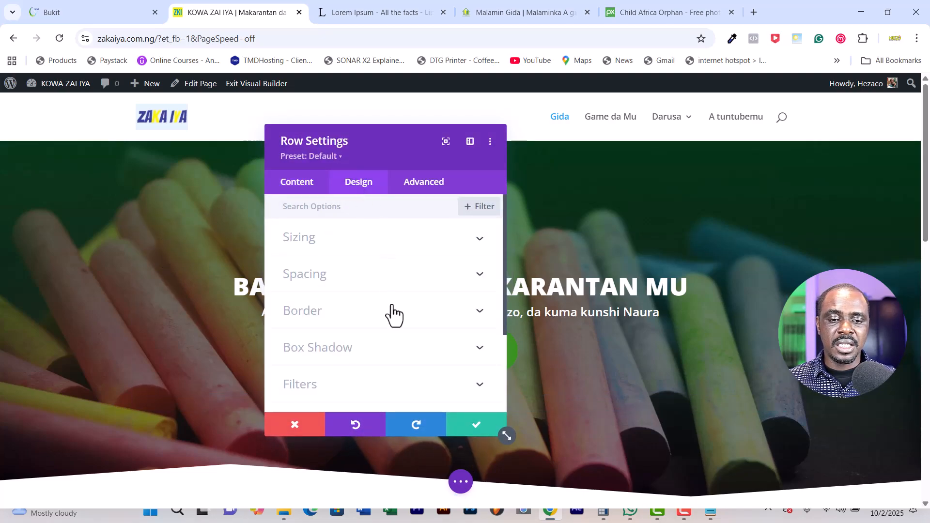
pyautogui.scroll(-3, 388, 313)
pyautogui.click(366, 342)
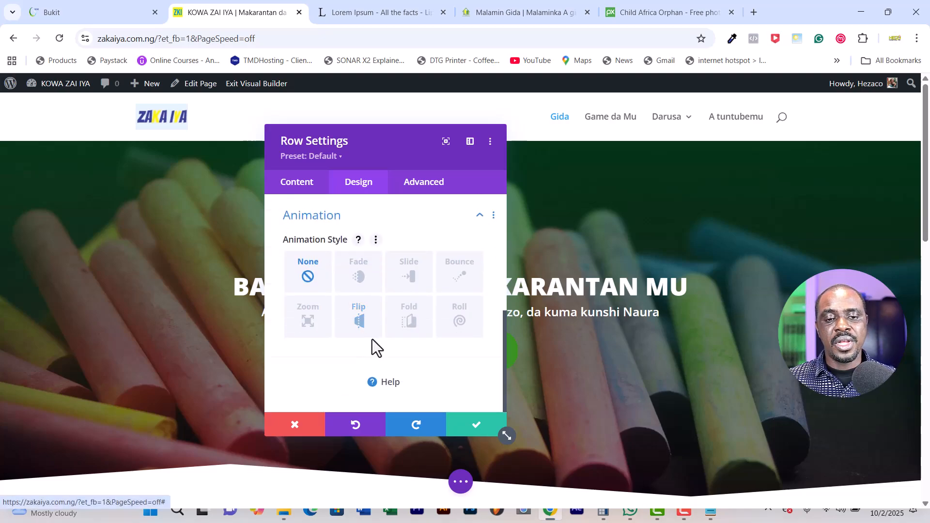
pyautogui.click(360, 279)
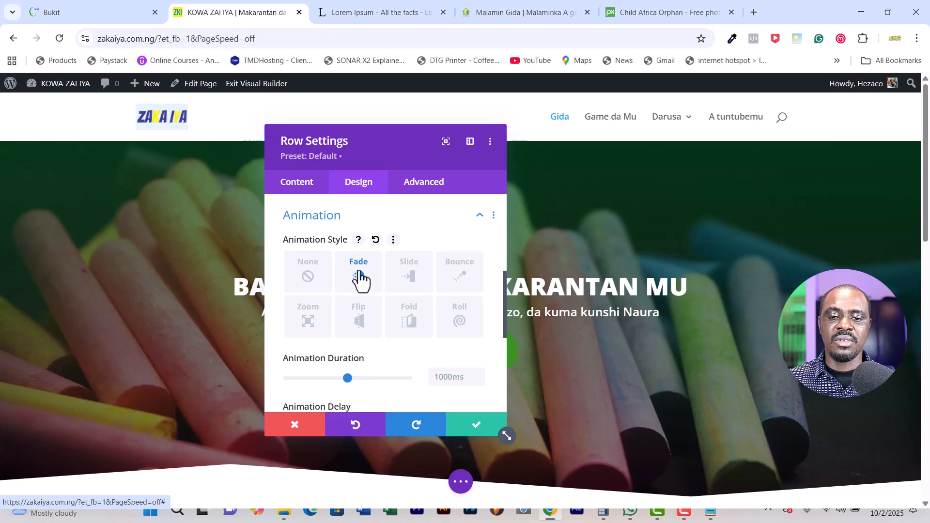
# Step: Set the hero row's animation duration to 1300ms, save the row settings and the page, and exit the visual builder
pyautogui.scroll(-3, 394, 382)
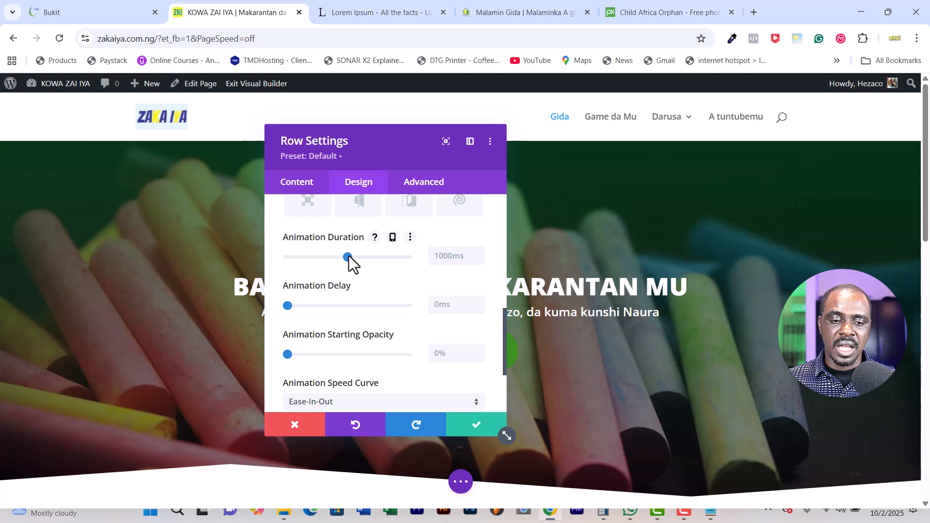
pyautogui.moveTo(349, 256); pyautogui.dragTo(366, 257)
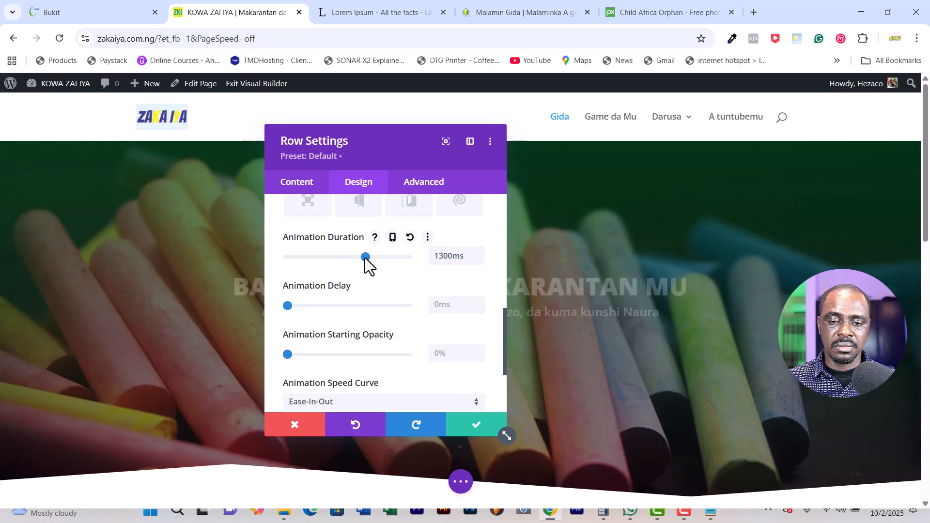
pyautogui.click(471, 427)
pyautogui.click(457, 488)
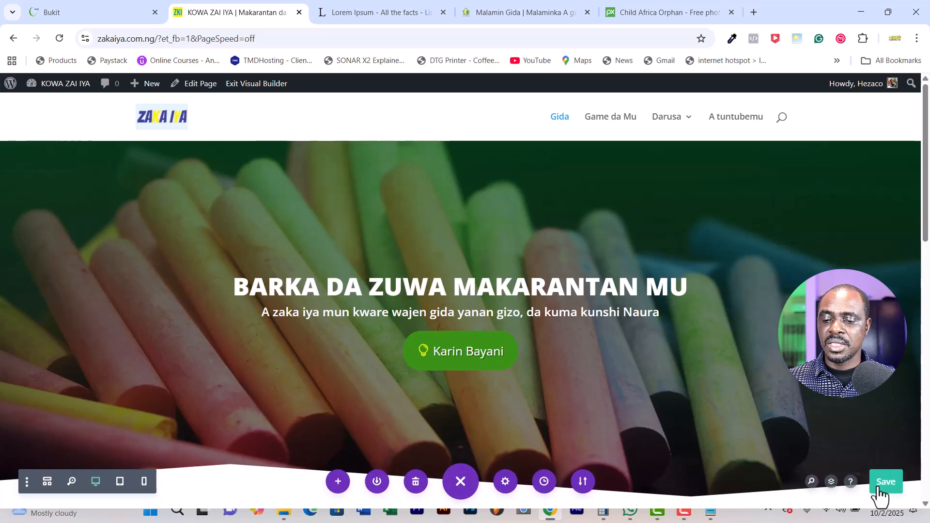
pyautogui.click(885, 485)
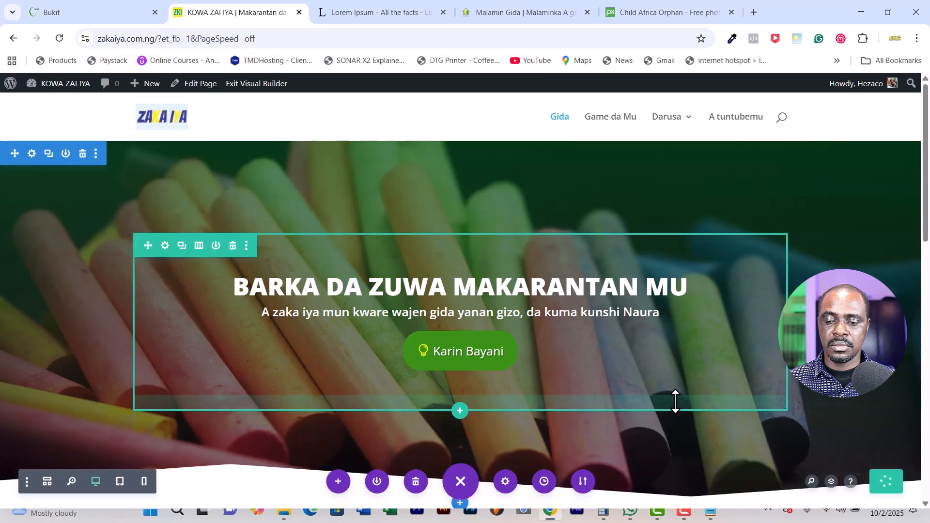
pyautogui.click(256, 87)
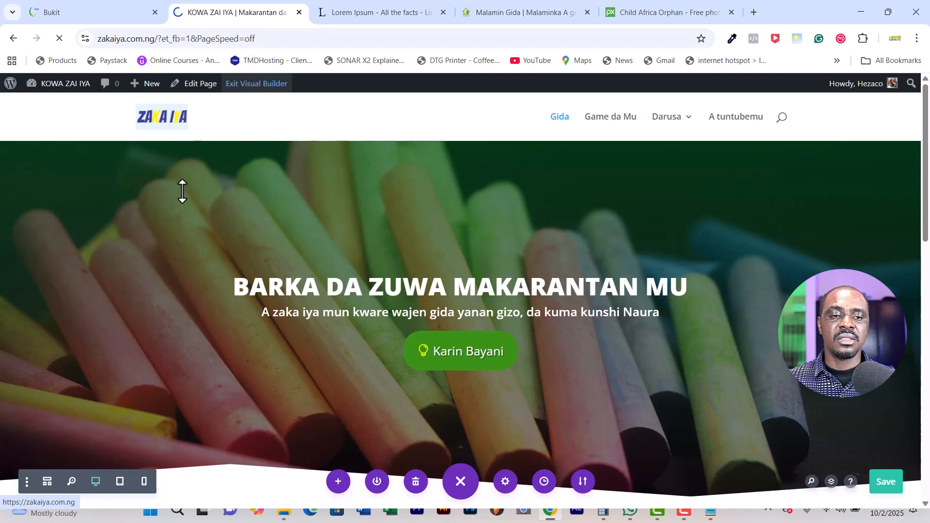